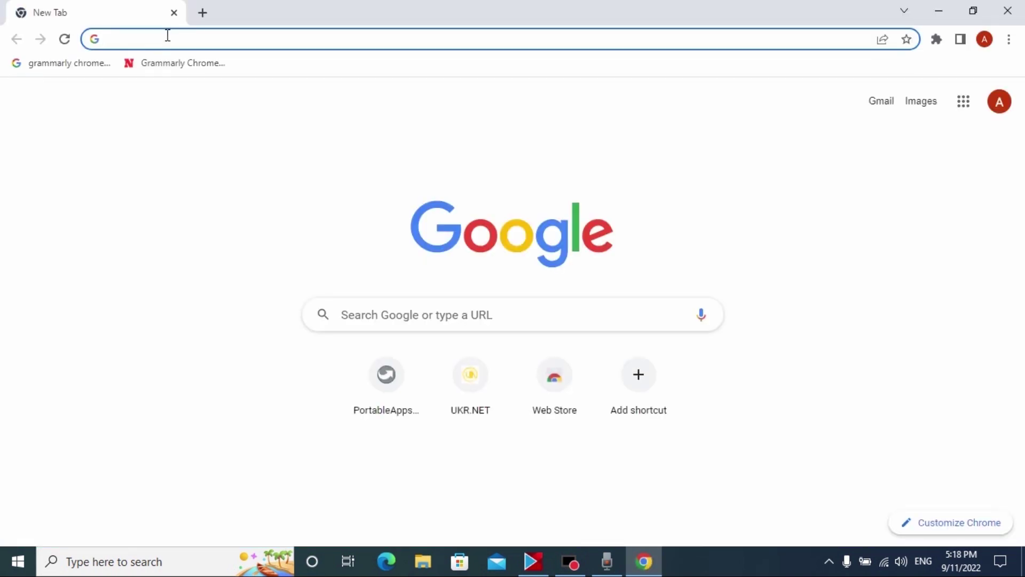
Go to portableapps.com and open the PortableApps.com Platform 22.0.1 download page
{"action": "type", "text": "portable"}
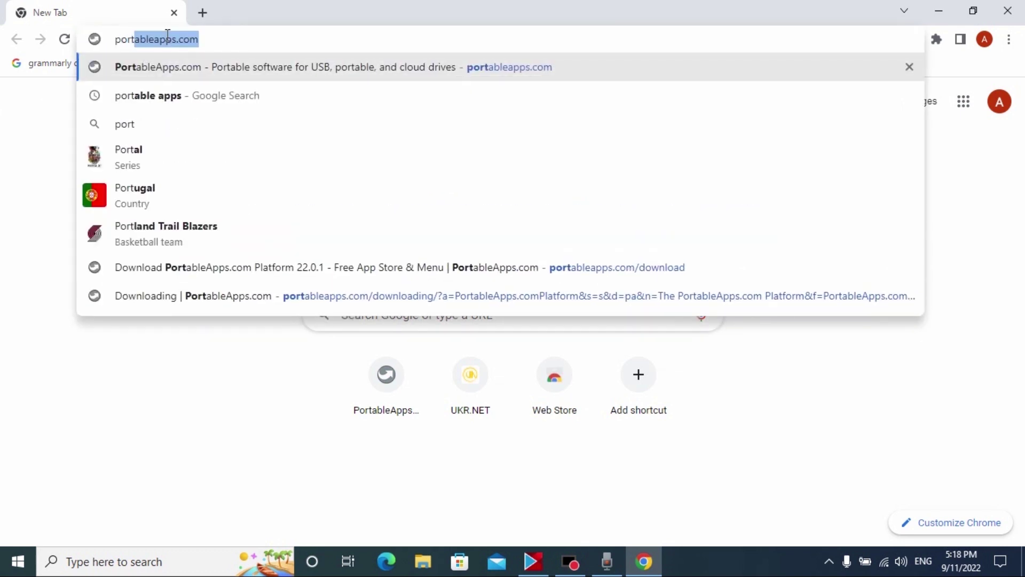
{"action": "type", "text": "apps"}
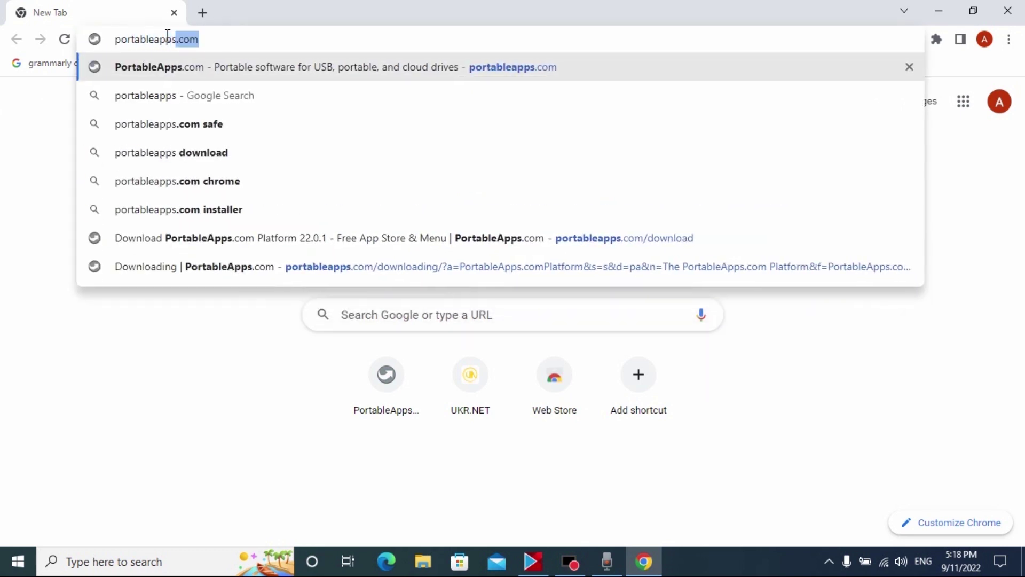
{"action": "type", "text": ".com"}
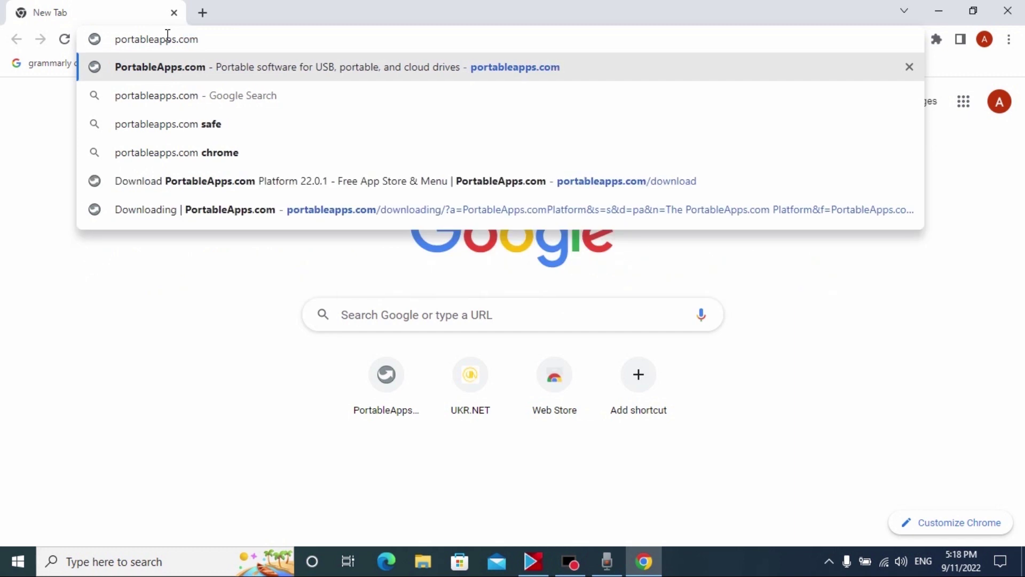
{"action": "key", "text": "Return"}
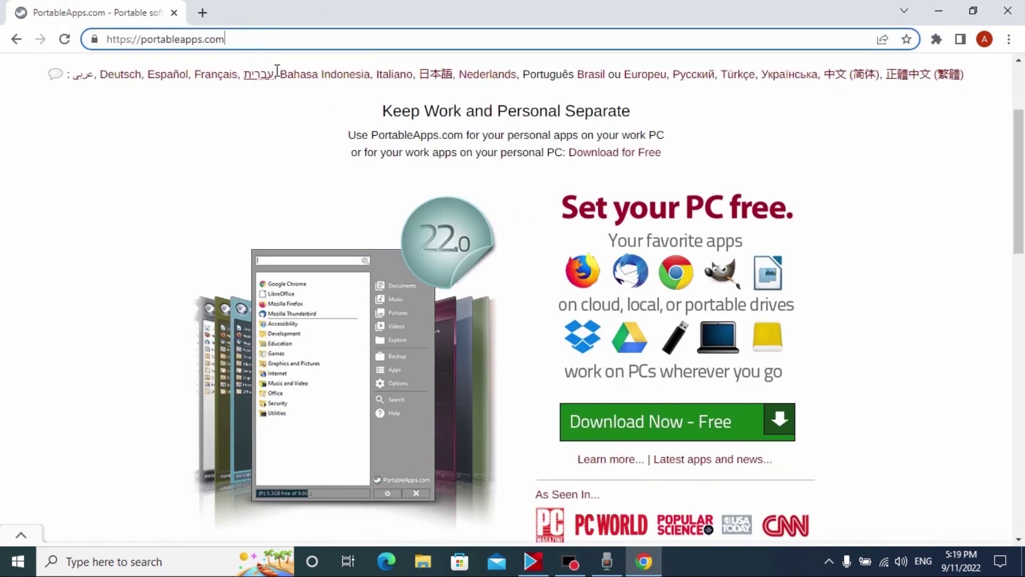
{"action": "left_click_drag", "start_coordinate": [254, 40], "coordinate": [73, 49]}
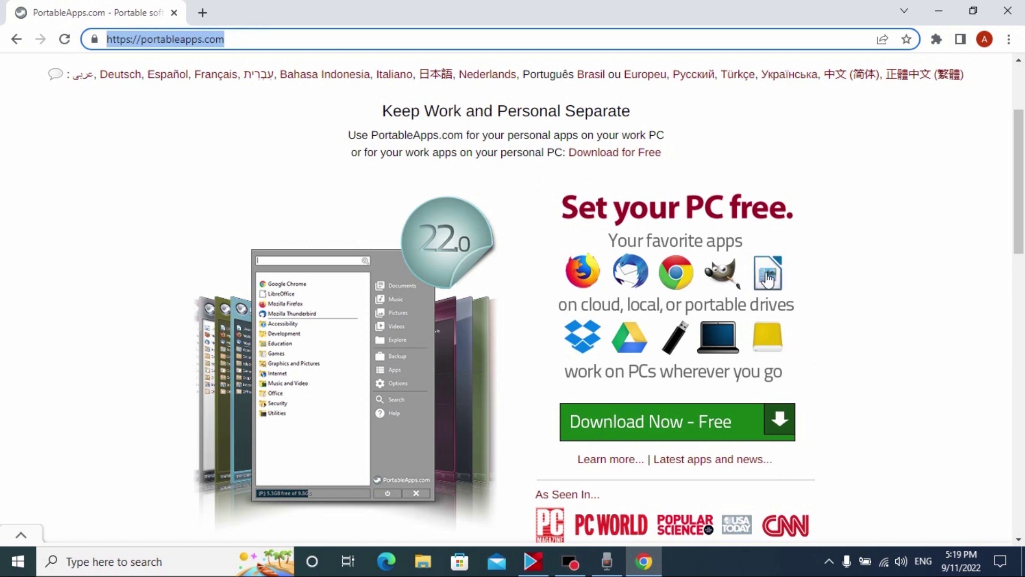
{"action": "left_click", "coordinate": [748, 191]}
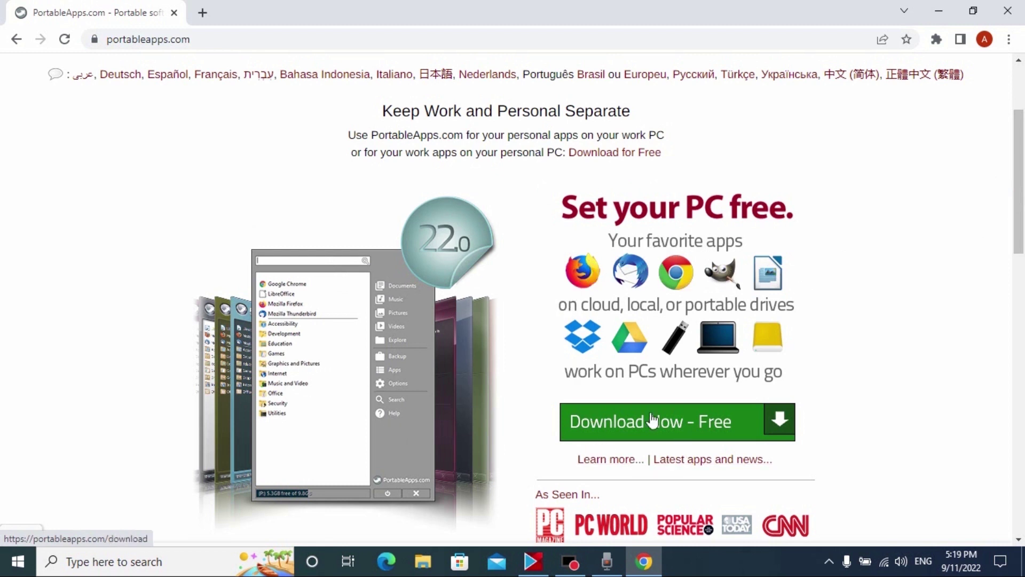
{"action": "scroll", "coordinate": [652, 419], "scroll_direction": "down", "scroll_amount": 1}
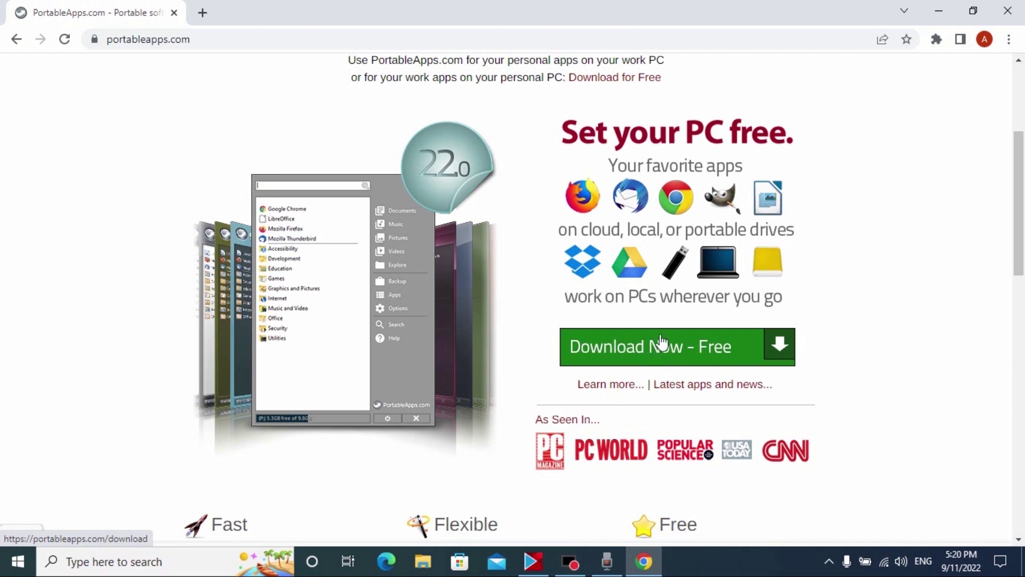
{"action": "left_click", "coordinate": [661, 352]}
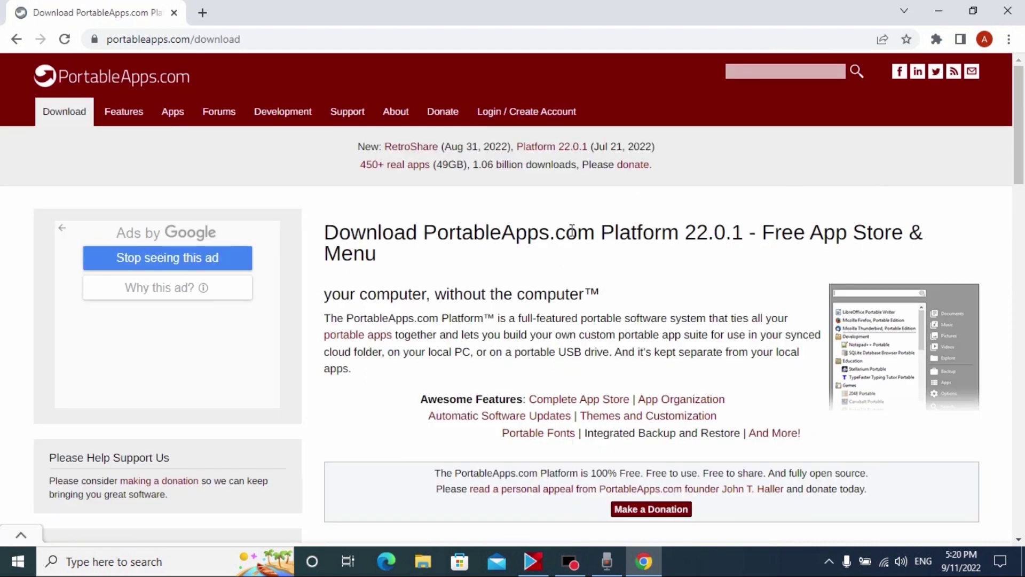
Download the 5,884 KB PortableApps.com Platform installer, then close Chrome
{"action": "scroll", "coordinate": [572, 231], "scroll_direction": "down", "scroll_amount": 4}
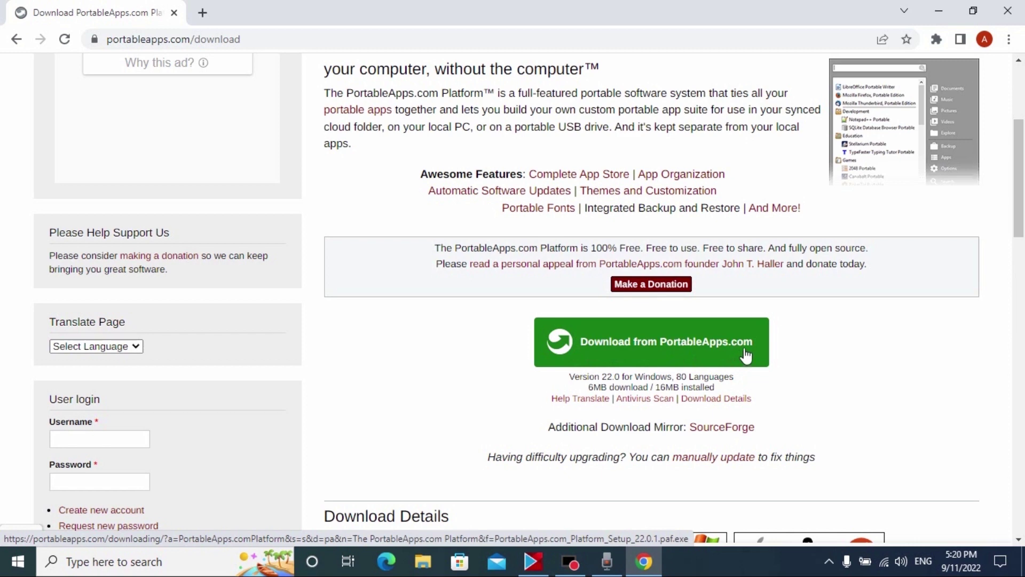
{"action": "left_click", "coordinate": [656, 346]}
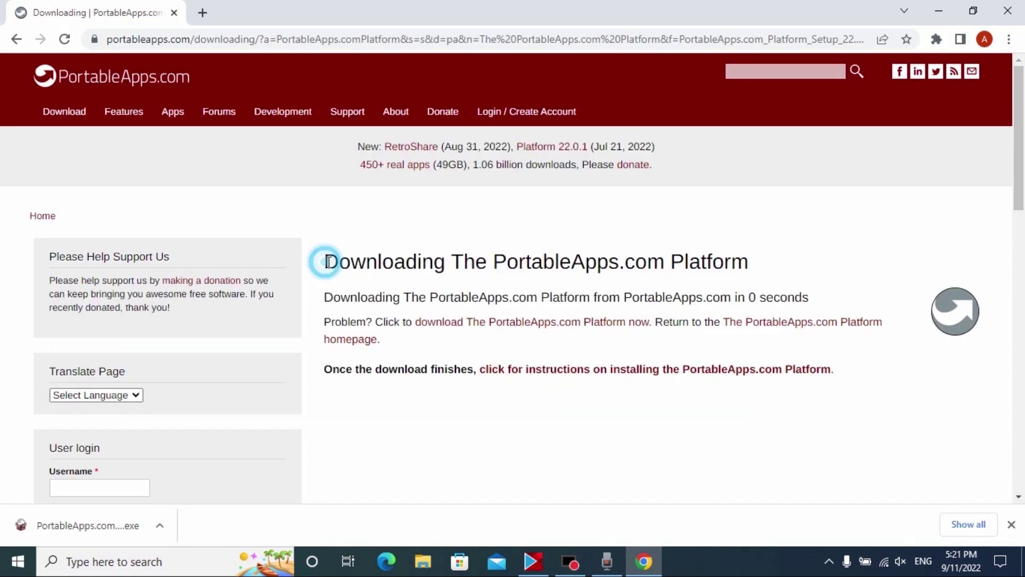
{"action": "left_click_drag", "start_coordinate": [323, 262], "coordinate": [773, 244]}
{"action": "left_click", "coordinate": [594, 254]}
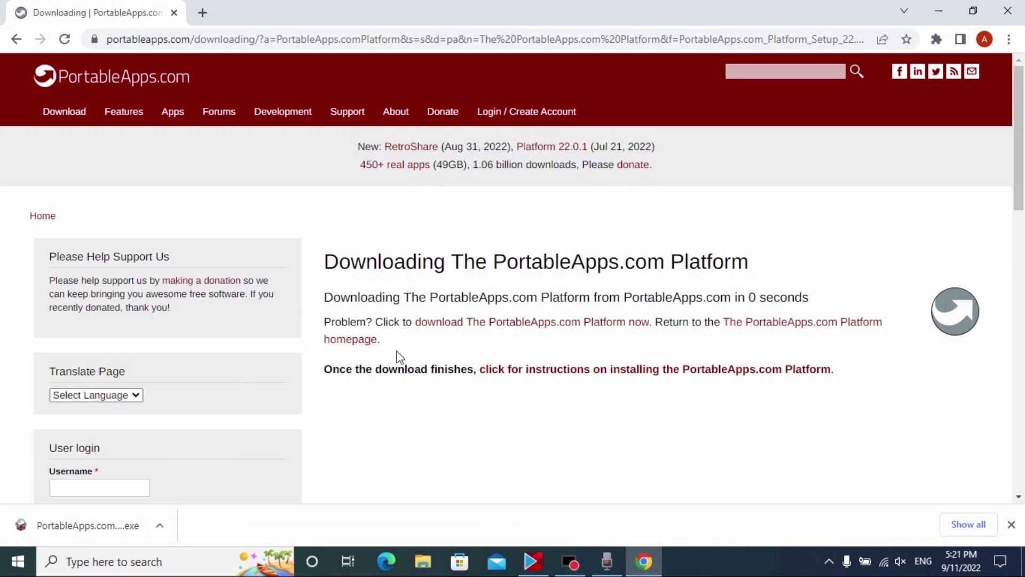
{"action": "scroll", "coordinate": [275, 367], "scroll_direction": "down", "scroll_amount": 3}
{"action": "scroll", "coordinate": [727, 291], "scroll_direction": "up", "scroll_amount": 3}
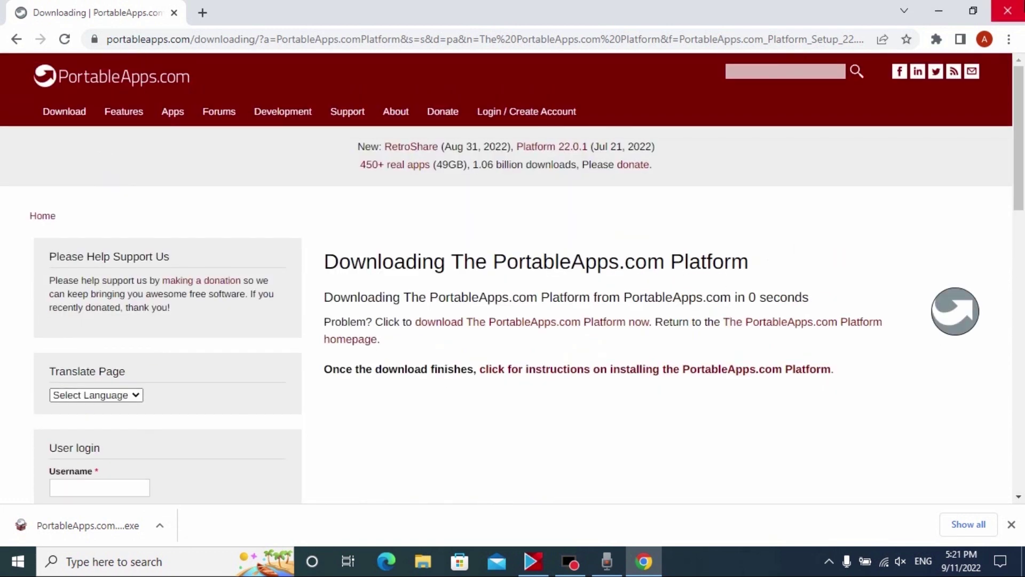
{"action": "left_click", "coordinate": [1008, 11]}
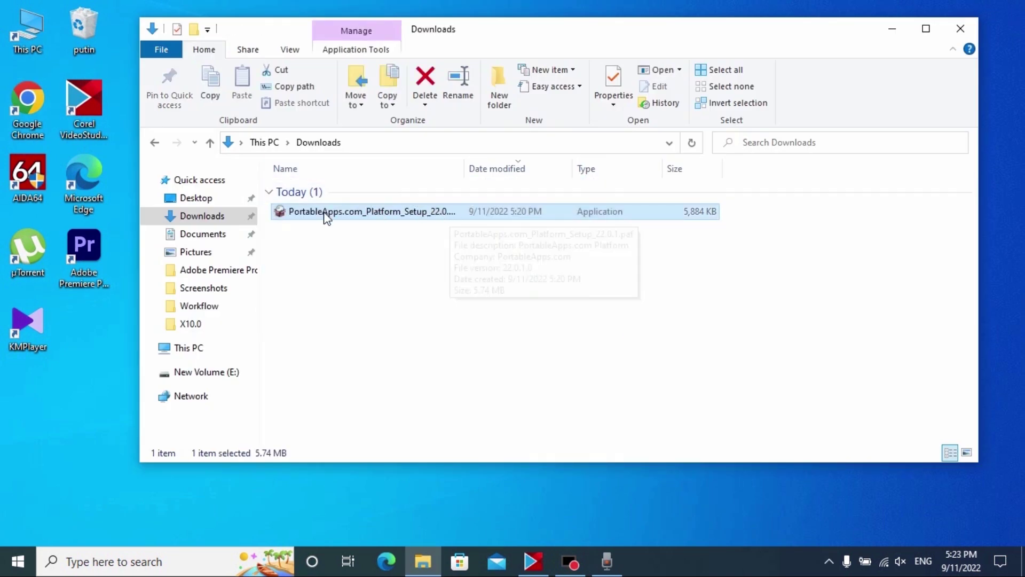
Run the downloaded setup file from Downloads with English as the installer language
{"action": "double_click", "coordinate": [367, 216]}
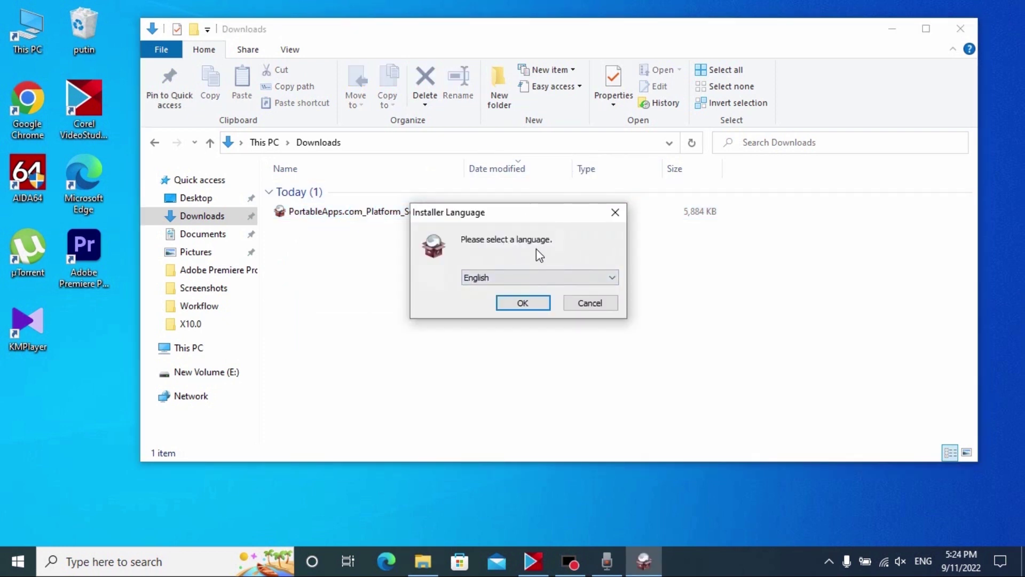
{"action": "left_click", "coordinate": [488, 276]}
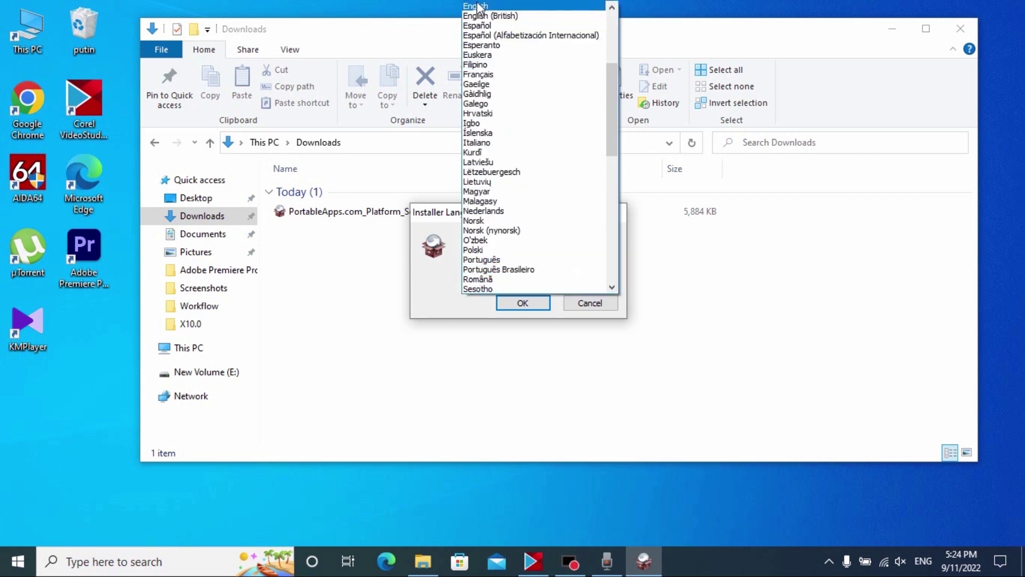
{"action": "left_click", "coordinate": [478, 7]}
{"action": "left_click", "coordinate": [529, 303]}
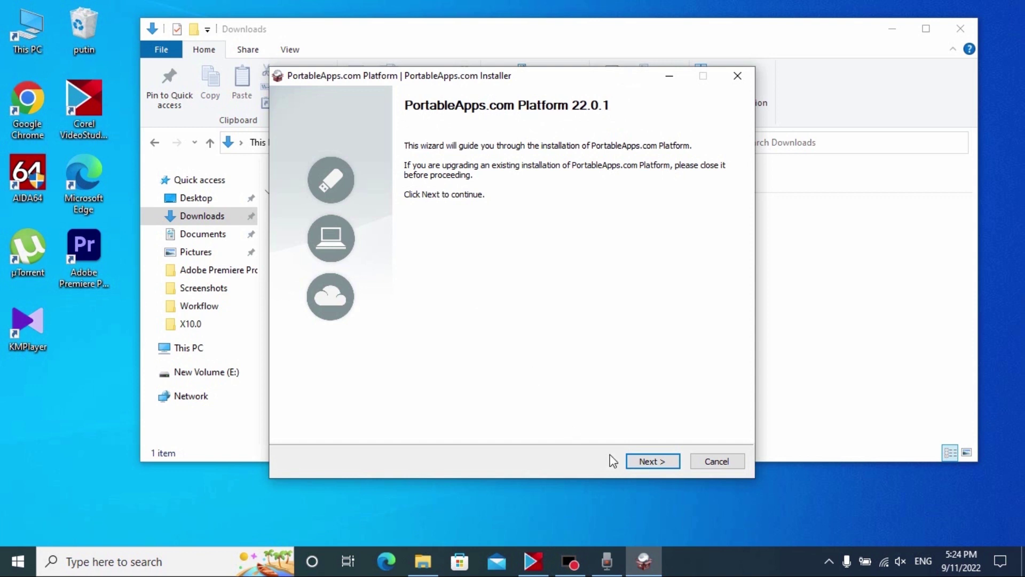
Accept the license agreement and keep the Portable install option
{"action": "left_click", "coordinate": [657, 461]}
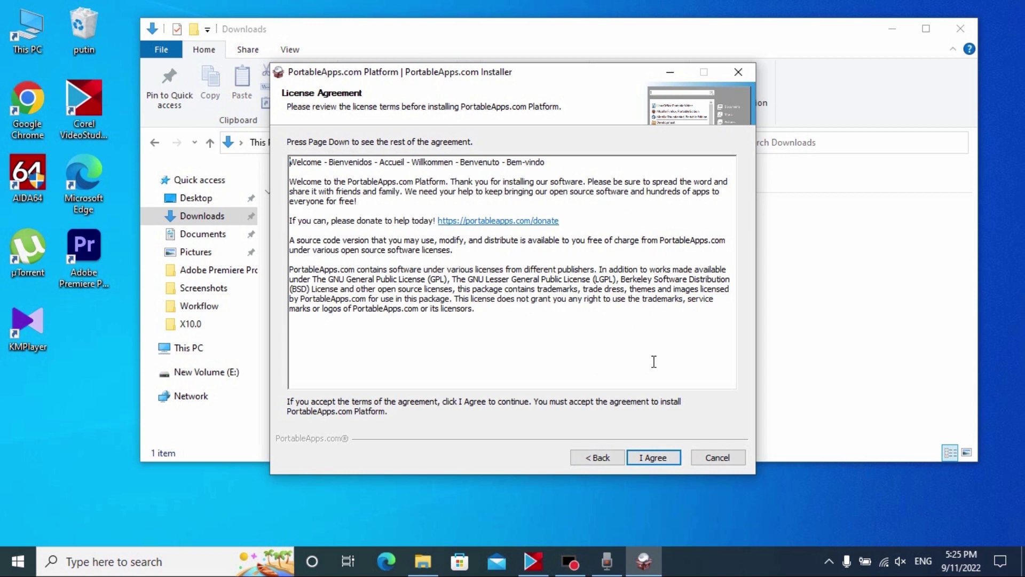
{"action": "left_click", "coordinate": [660, 457]}
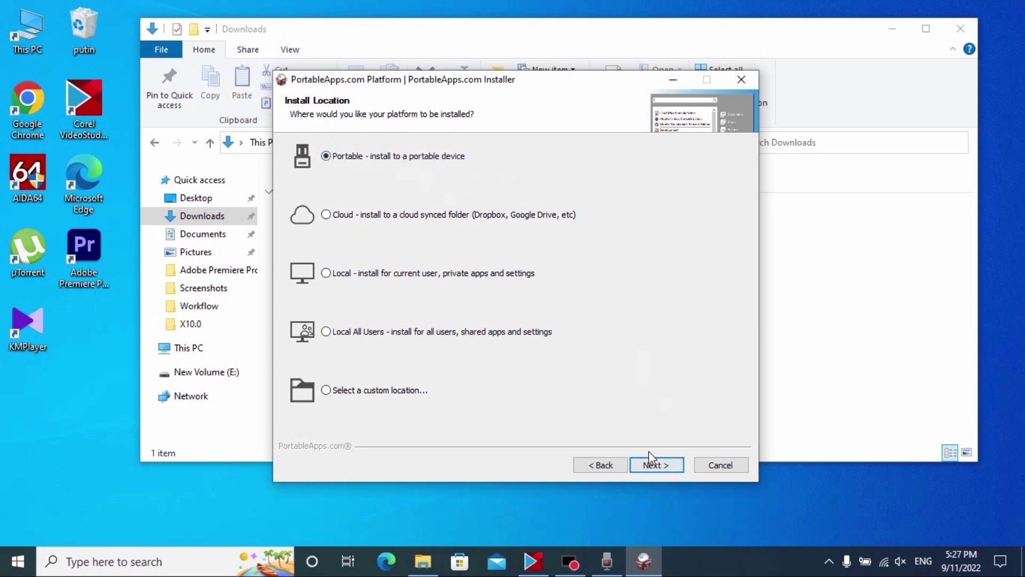
{"action": "left_click", "coordinate": [657, 465]}
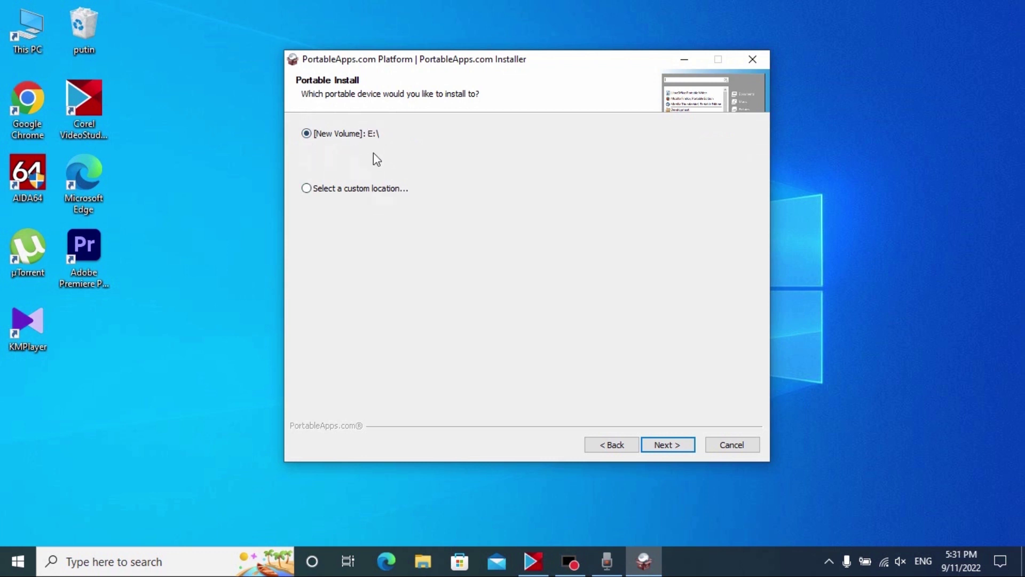
Pick a custom install location and create a desktop folder named 'Portable apps'
{"action": "left_click", "coordinate": [308, 189]}
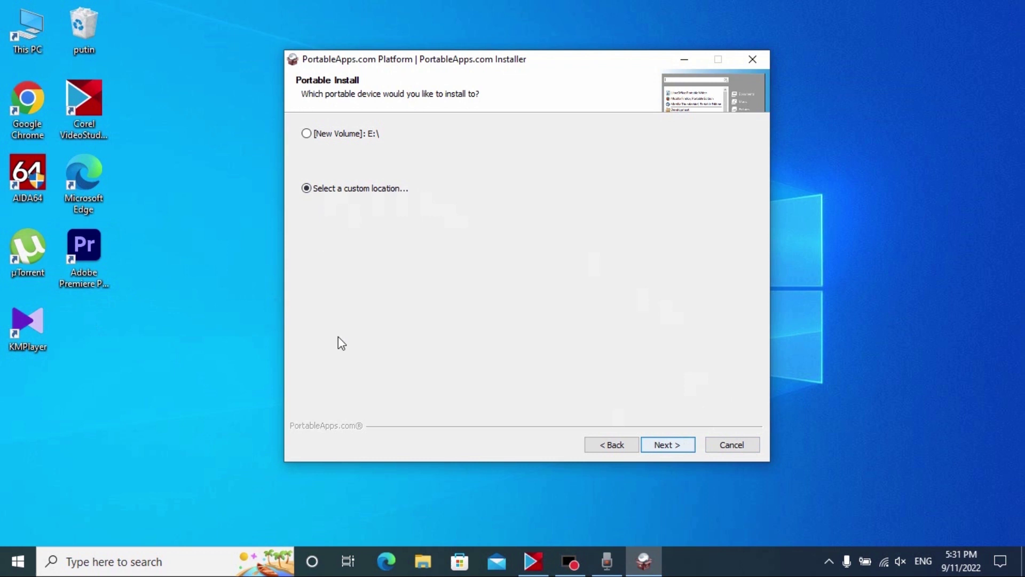
{"action": "right_click", "coordinate": [88, 329]}
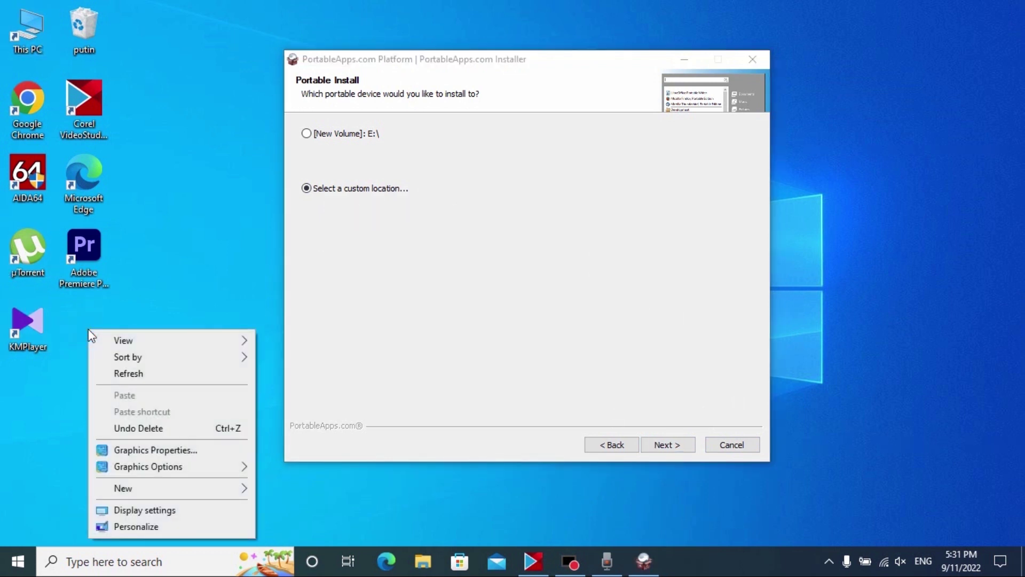
{"action": "mouse_move", "coordinate": [178, 495]}
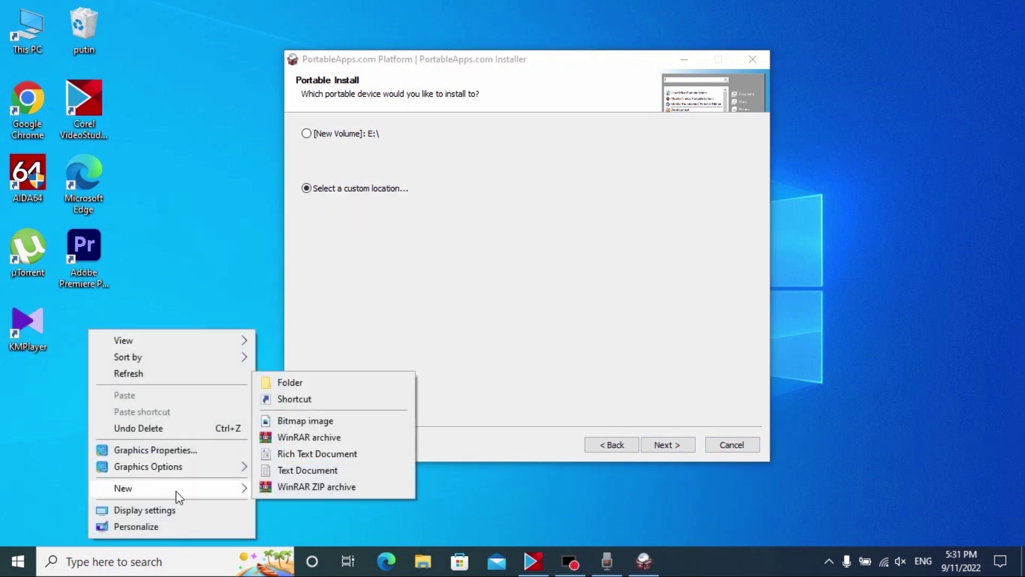
{"action": "left_click", "coordinate": [290, 382]}
{"action": "key", "text": "BackSpace"}
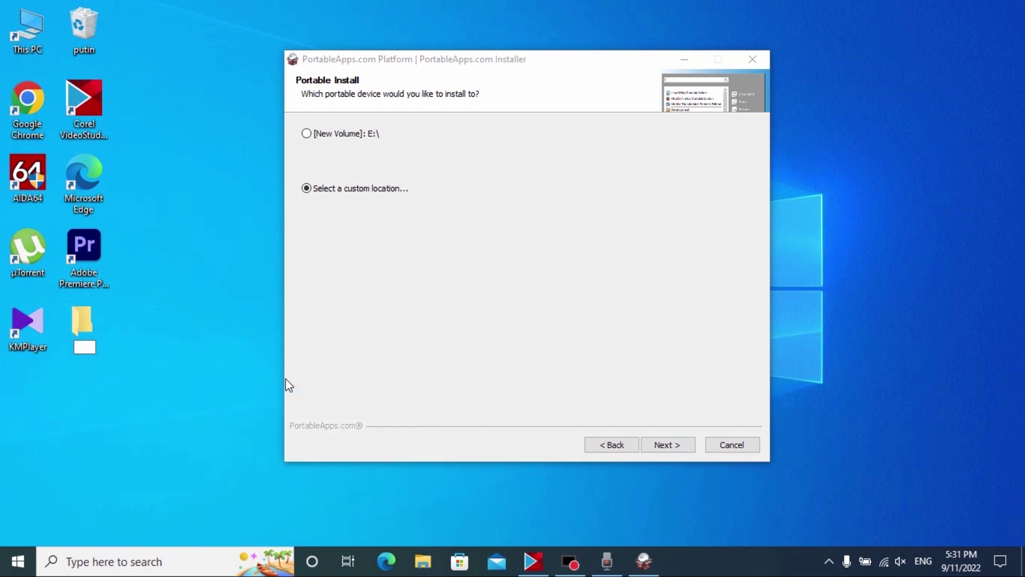
{"action": "type", "text": "Portable apps"}
{"action": "key", "text": "Return"}
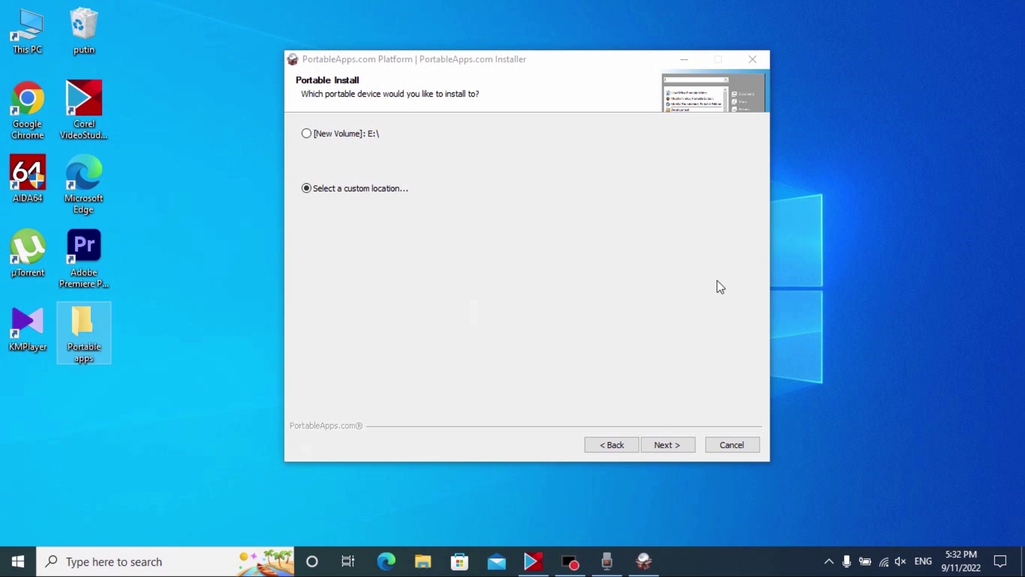
{"action": "left_click", "coordinate": [688, 451]}
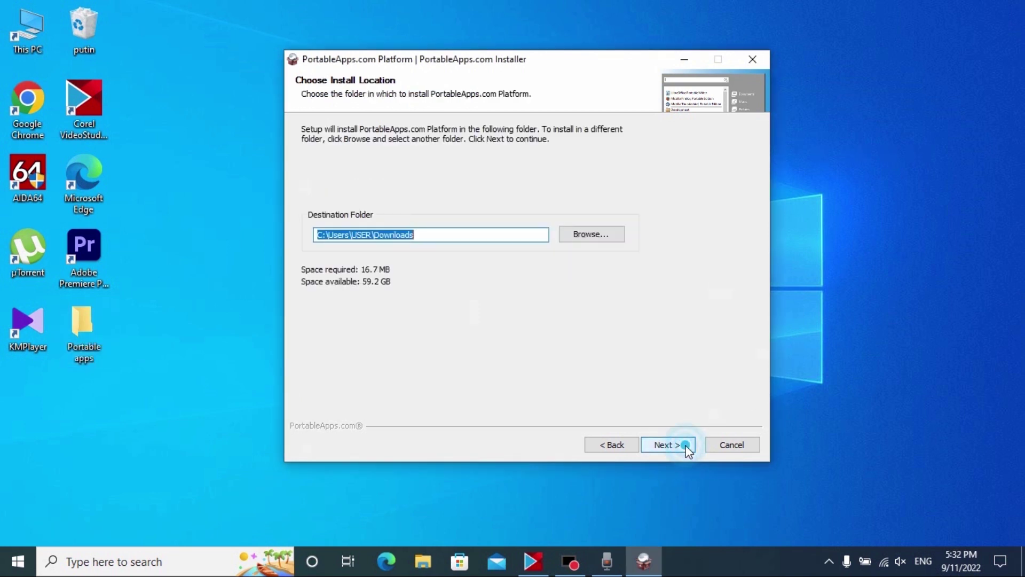
Set the install destination to the Portable apps folder on the Desktop
{"action": "left_click", "coordinate": [586, 235]}
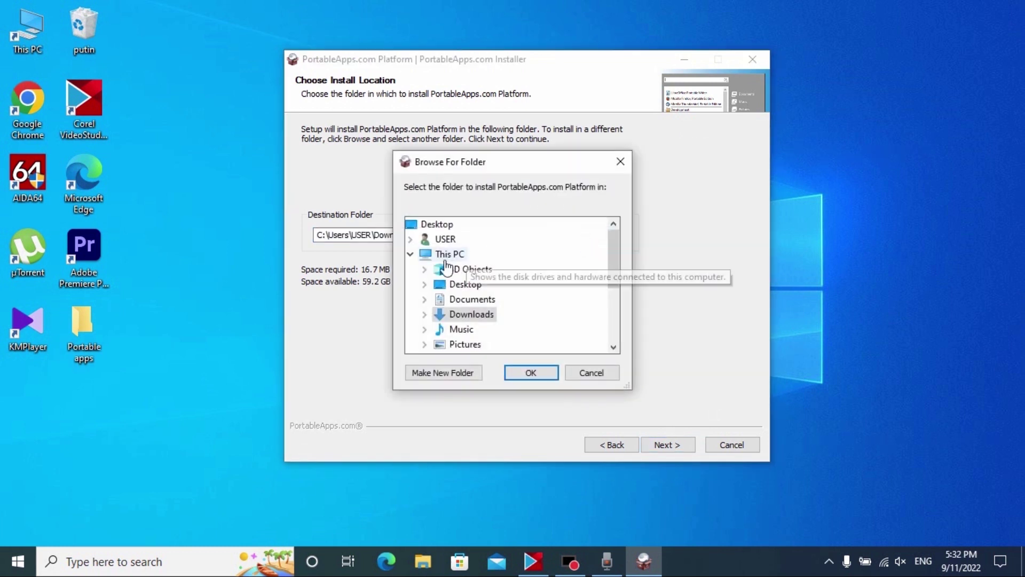
{"action": "double_click", "coordinate": [479, 285]}
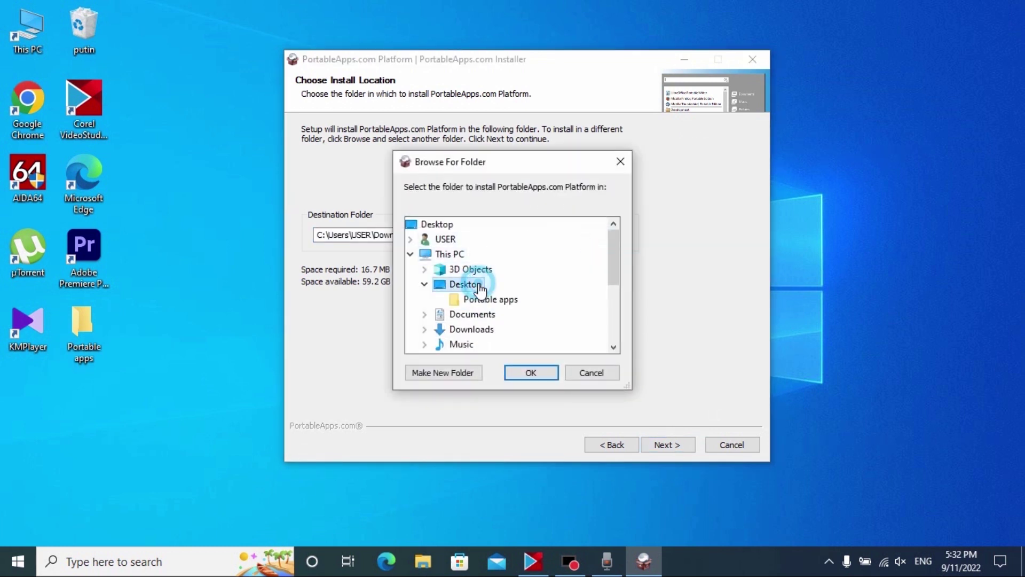
{"action": "left_click", "coordinate": [483, 299]}
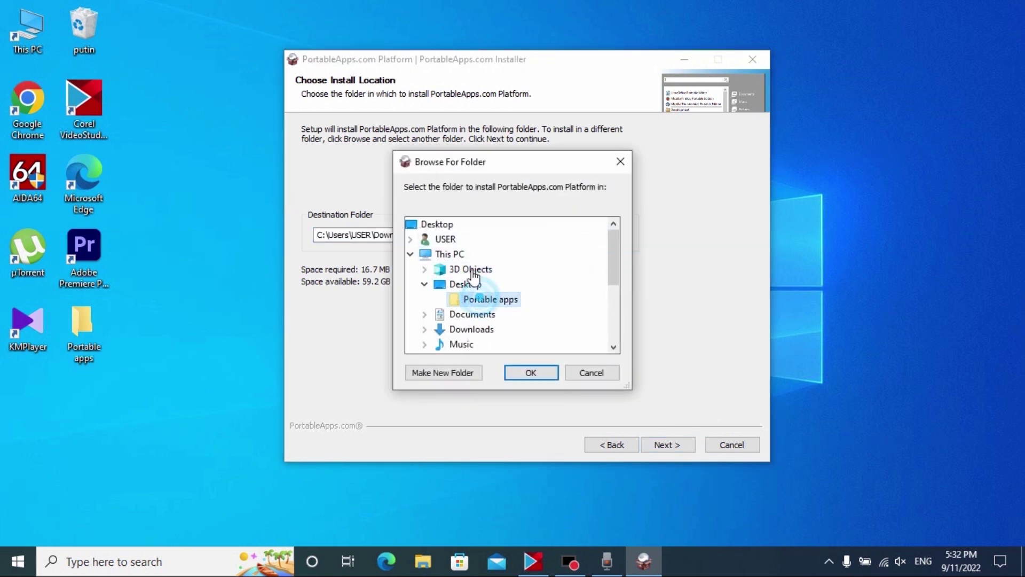
{"action": "left_click", "coordinate": [545, 373]}
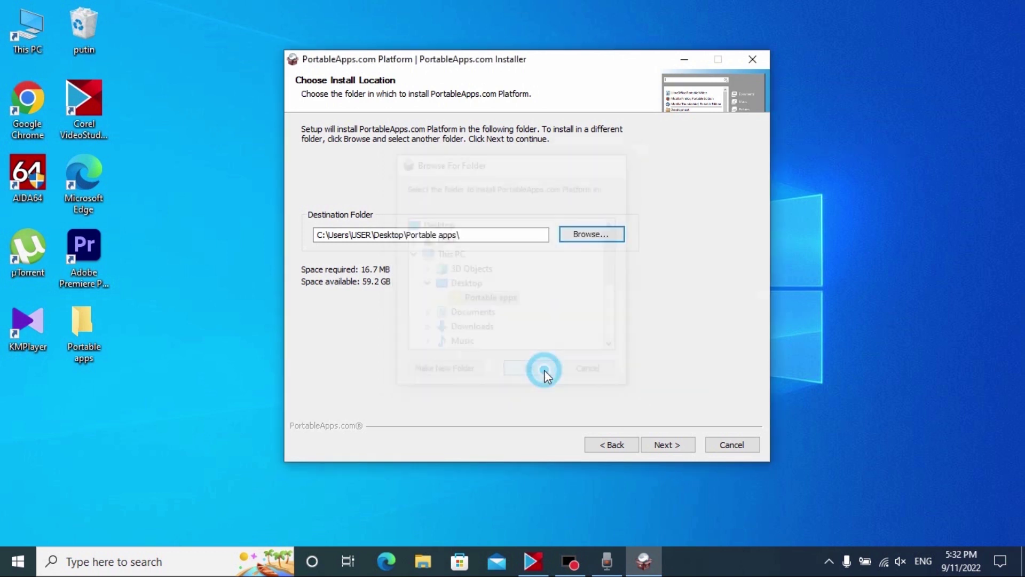
Install the platform there and close the finished installer
{"action": "left_click", "coordinate": [677, 444]}
{"action": "left_click_drag", "start_coordinate": [335, 59], "coordinate": [344, 51]}
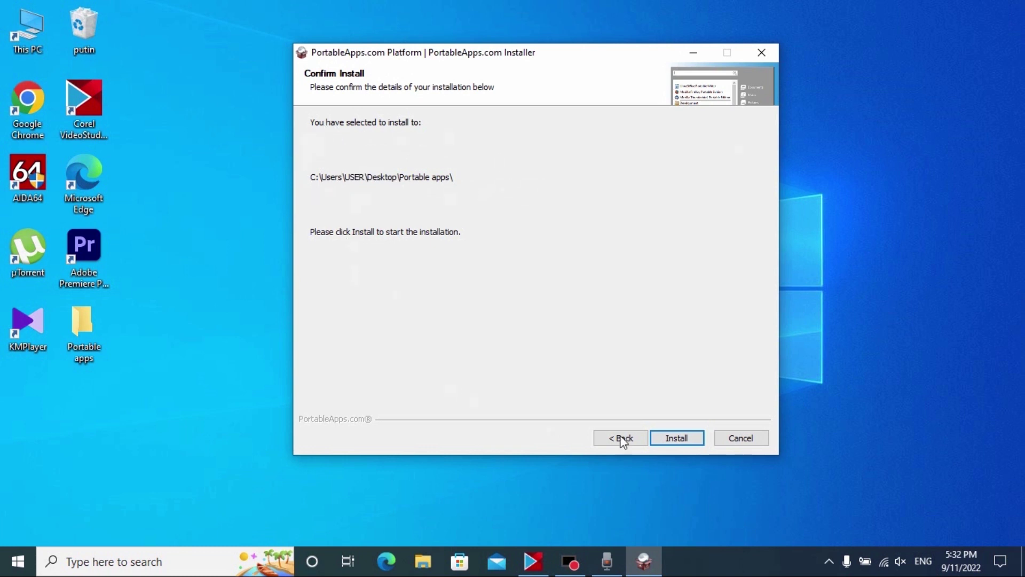
{"action": "left_click", "coordinate": [685, 441]}
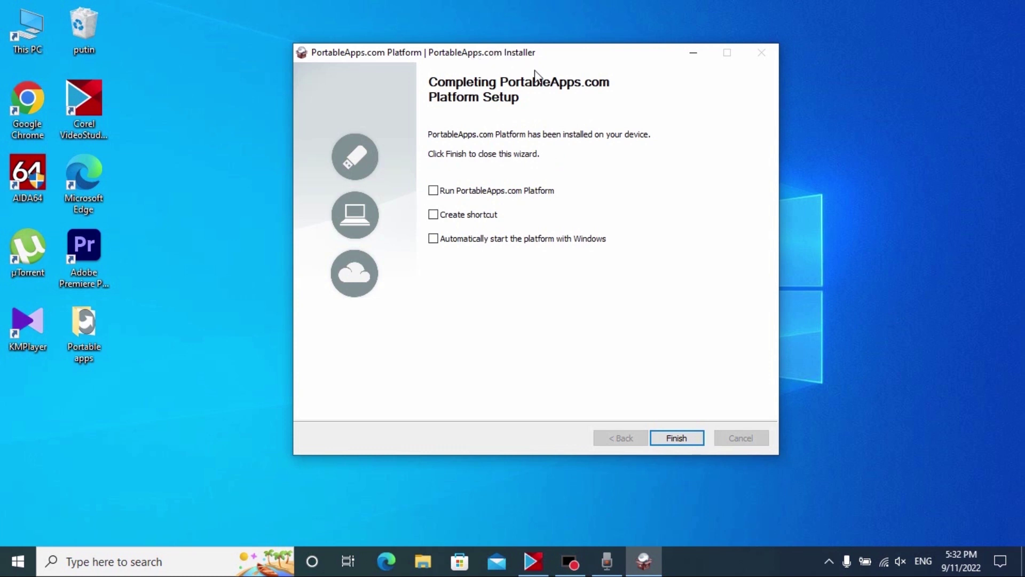
{"action": "left_click", "coordinate": [677, 438]}
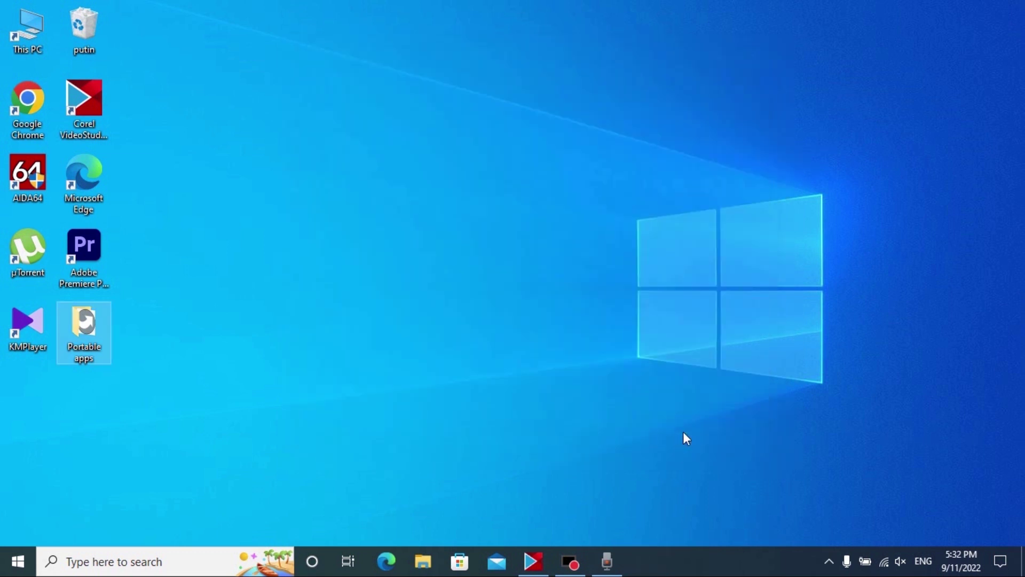
Launch the platform via Start in the Portable apps folder and dismiss its About dialog
{"action": "left_click", "coordinate": [147, 305]}
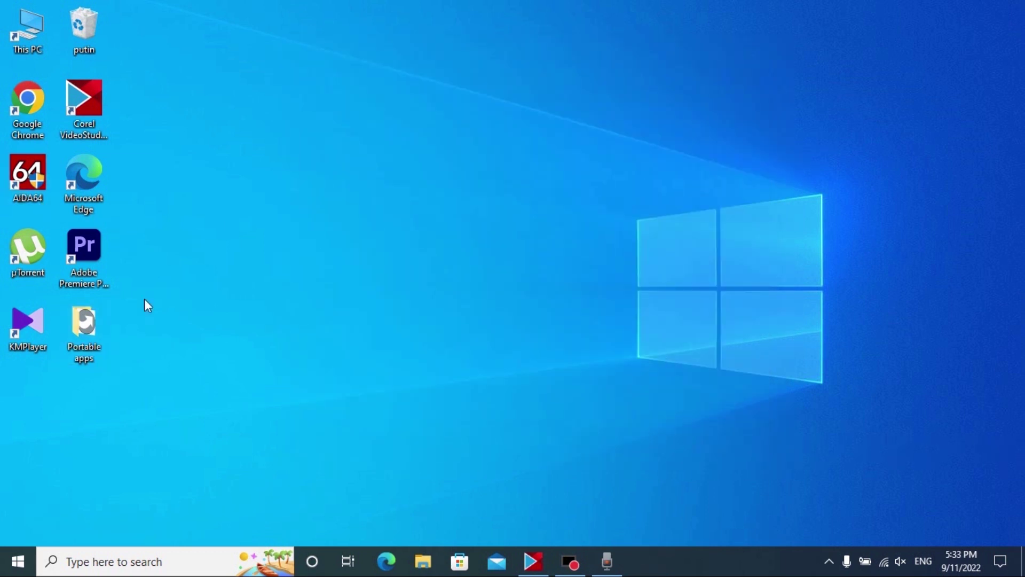
{"action": "double_click", "coordinate": [85, 326]}
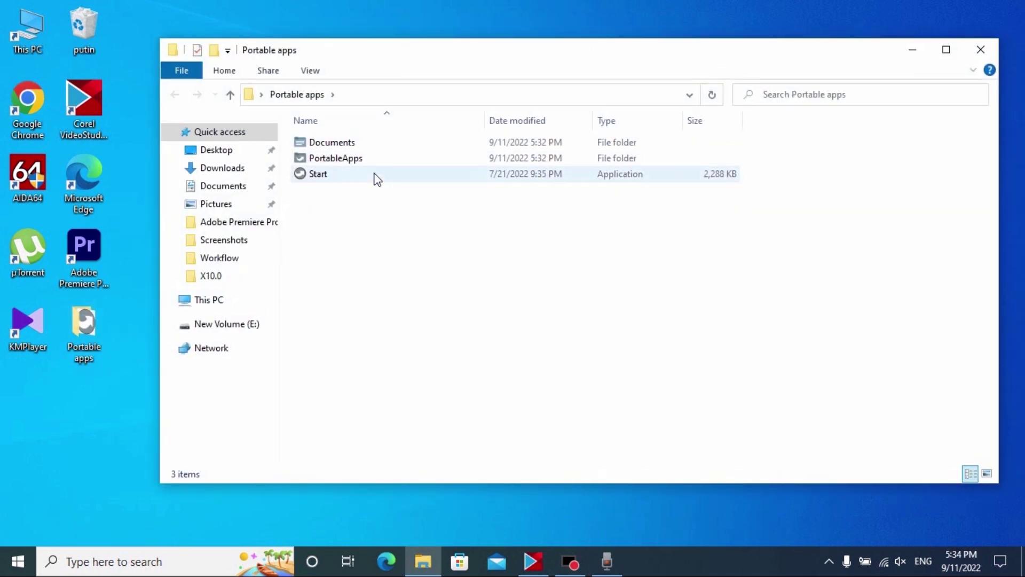
{"action": "left_click", "coordinate": [314, 176]}
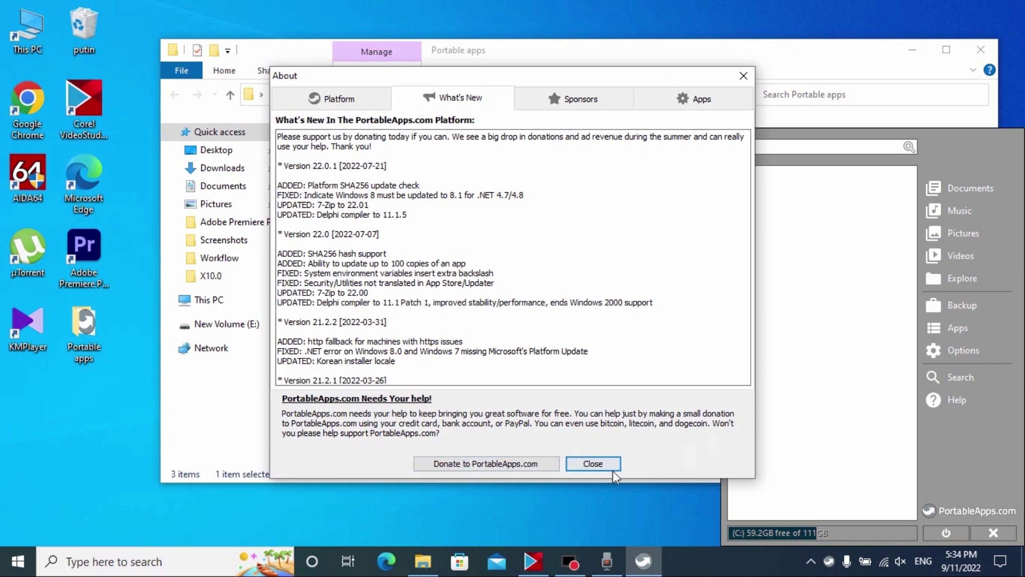
{"action": "left_click", "coordinate": [592, 463]}
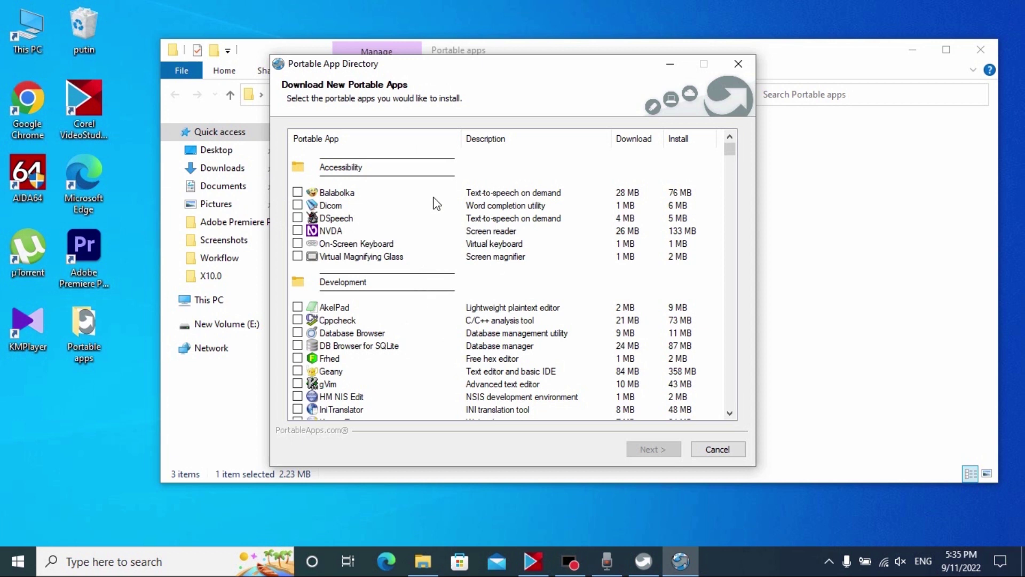
Mark 2048 and AIMP for installation in the Portable App Directory
{"action": "scroll", "coordinate": [408, 327], "scroll_direction": "down", "scroll_amount": 15}
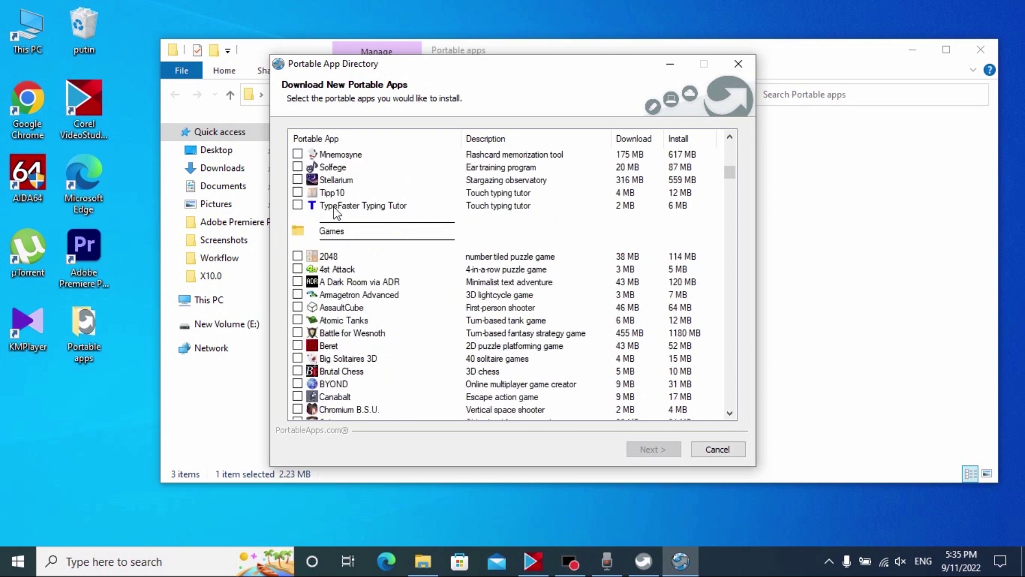
{"action": "scroll", "coordinate": [333, 251], "scroll_direction": "down", "scroll_amount": 1}
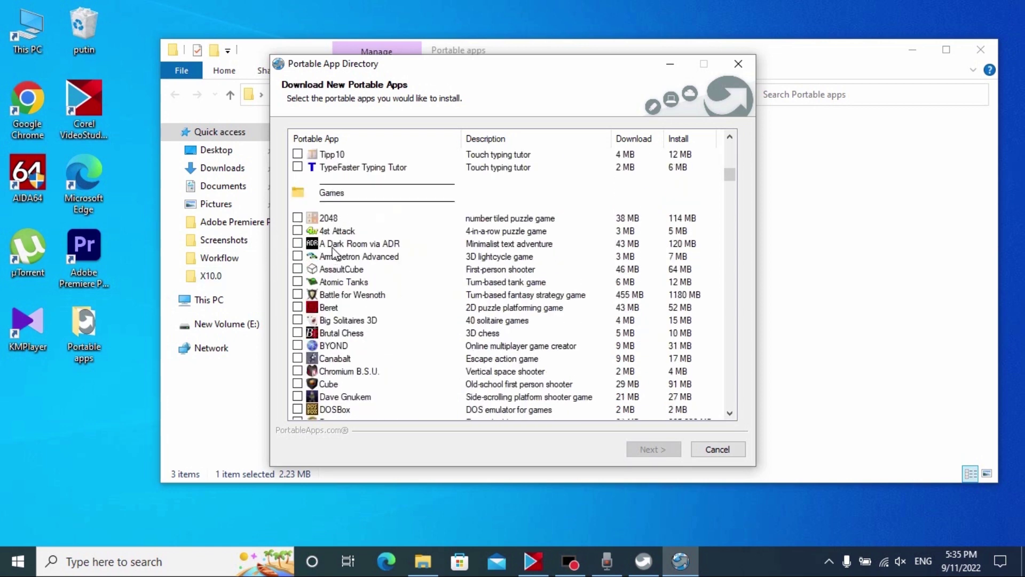
{"action": "left_click", "coordinate": [297, 217]}
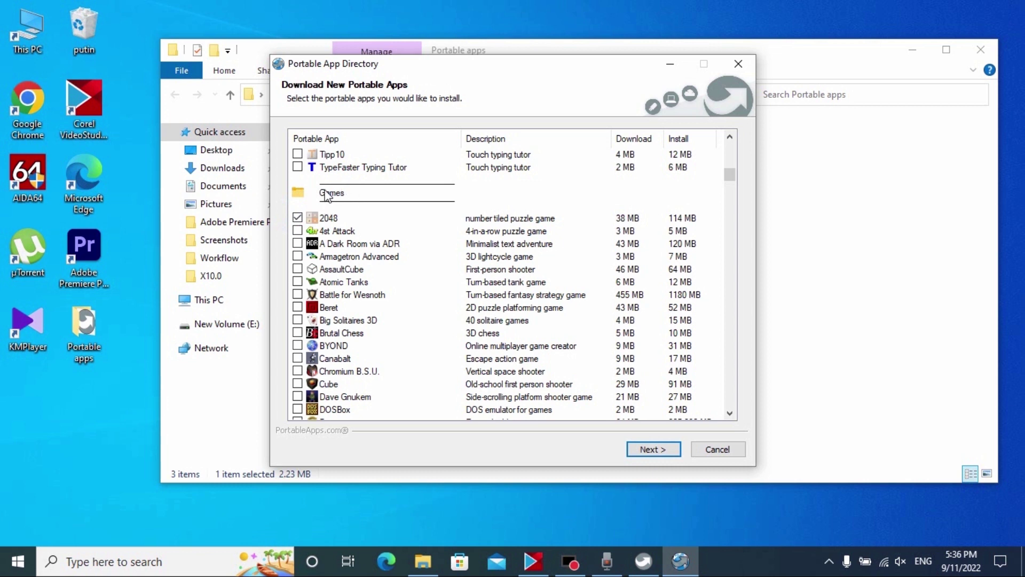
{"action": "key", "text": "space"}
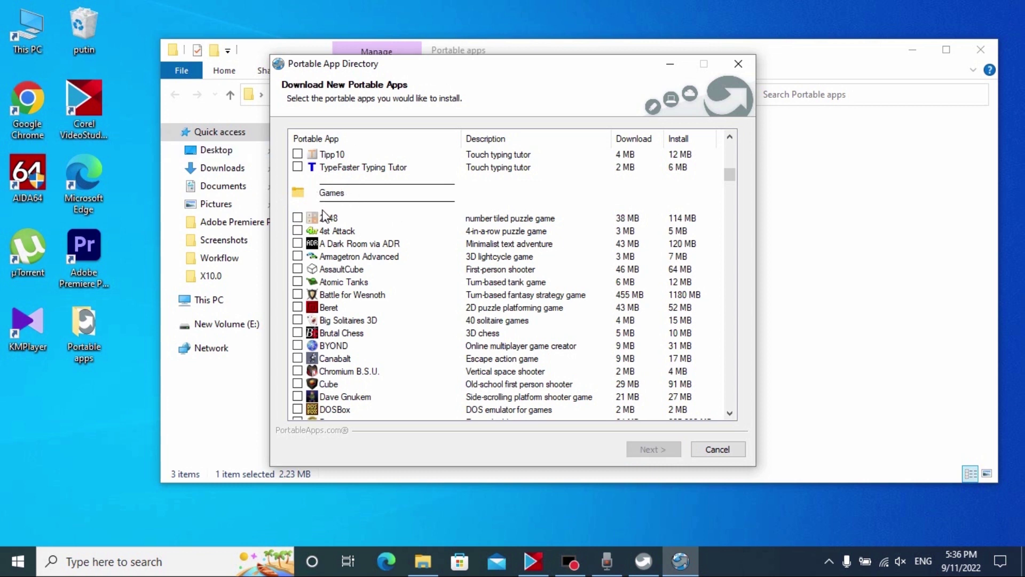
{"action": "left_click", "coordinate": [297, 218]}
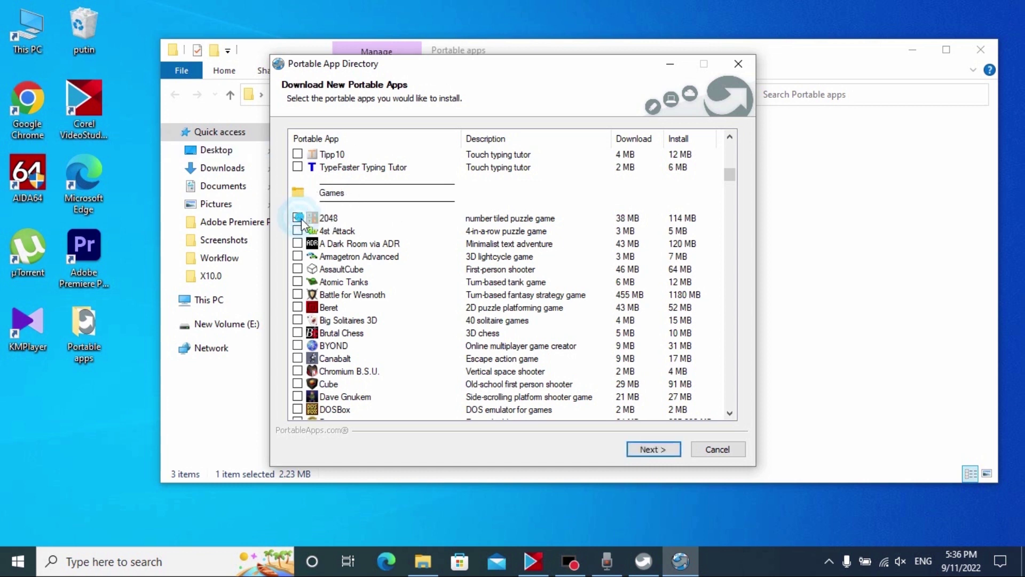
{"action": "scroll", "coordinate": [376, 264], "scroll_direction": "down", "scroll_amount": 6}
{"action": "scroll", "coordinate": [387, 271], "scroll_direction": "down", "scroll_amount": 15}
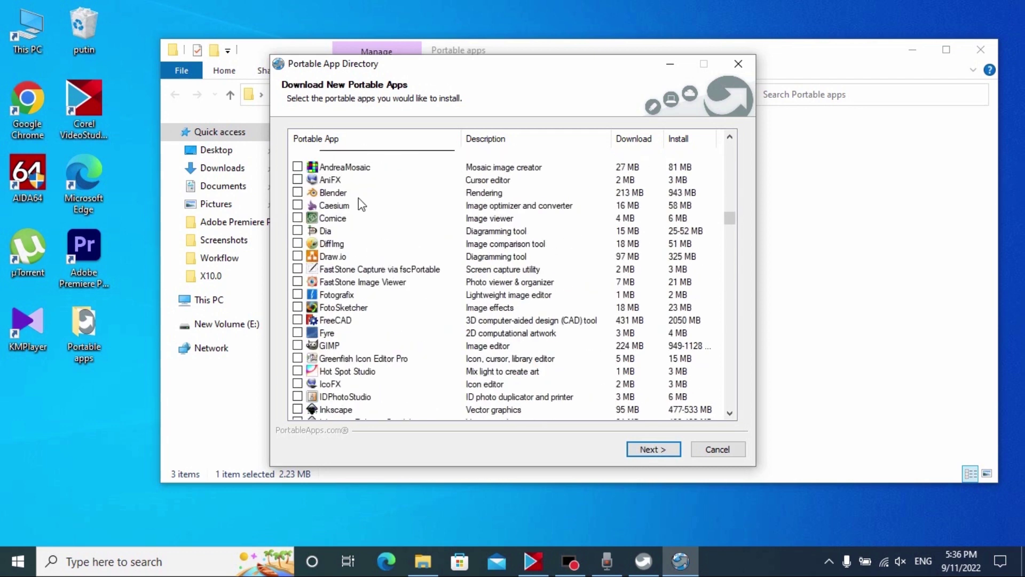
{"action": "scroll", "coordinate": [360, 205], "scroll_direction": "down", "scroll_amount": 12}
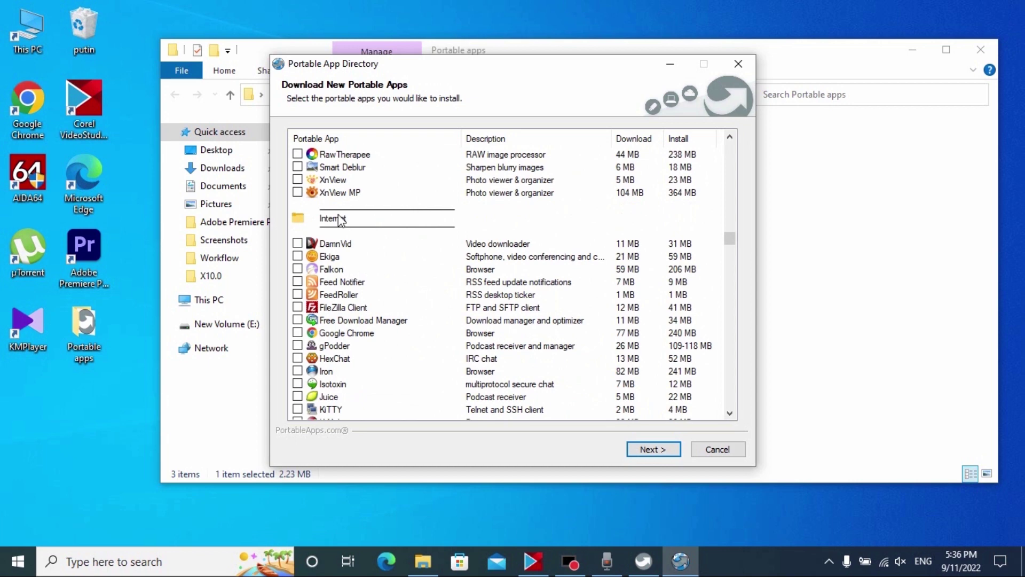
{"action": "scroll", "coordinate": [352, 262], "scroll_direction": "down", "scroll_amount": 7}
{"action": "scroll", "coordinate": [365, 303], "scroll_direction": "down", "scroll_amount": 6}
{"action": "scroll", "coordinate": [331, 283], "scroll_direction": "up", "scroll_amount": 12}
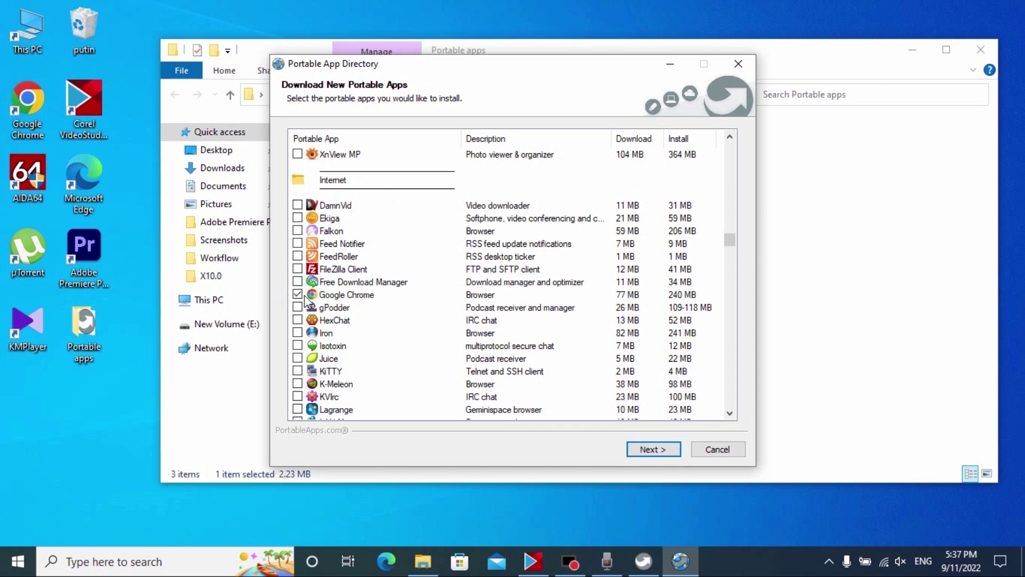
{"action": "scroll", "coordinate": [329, 331], "scroll_direction": "down", "scroll_amount": 4}
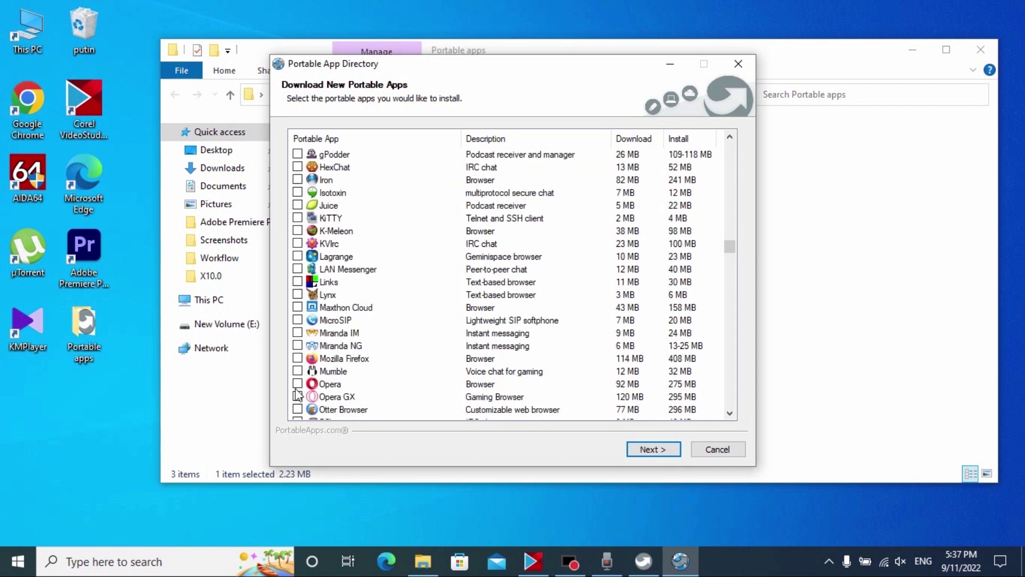
{"action": "scroll", "coordinate": [299, 374], "scroll_direction": "down", "scroll_amount": 14}
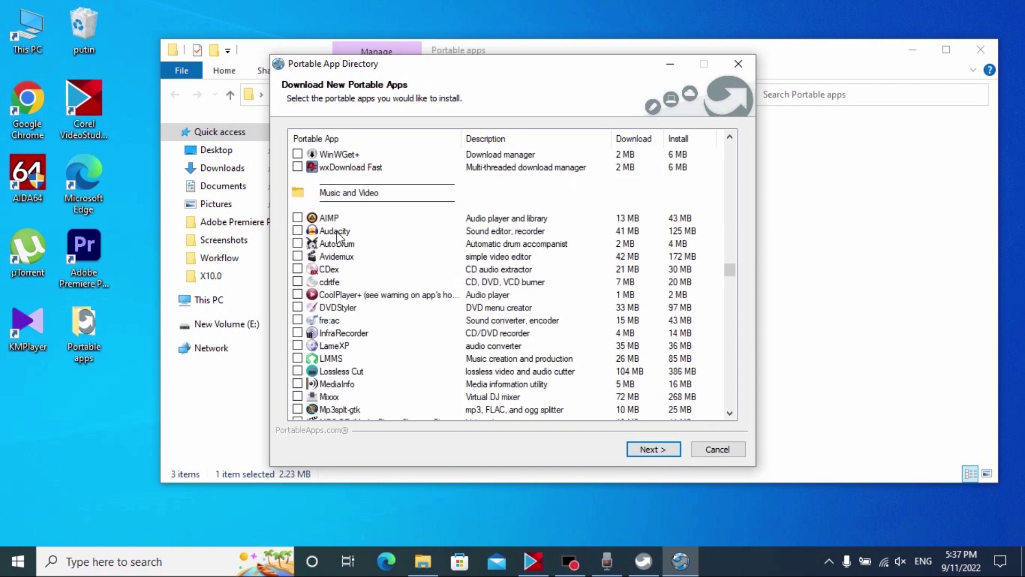
{"action": "left_click", "coordinate": [298, 217]}
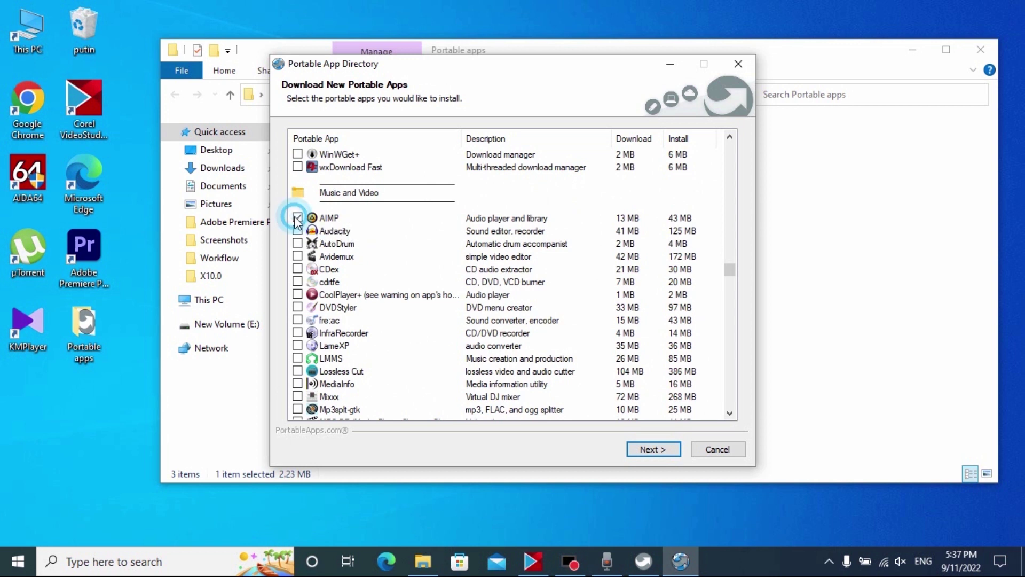
Mark CPU-Z, CrystalDiskInfo and CrystalDiskMark for installation
{"action": "scroll", "coordinate": [331, 281], "scroll_direction": "down", "scroll_amount": 1}
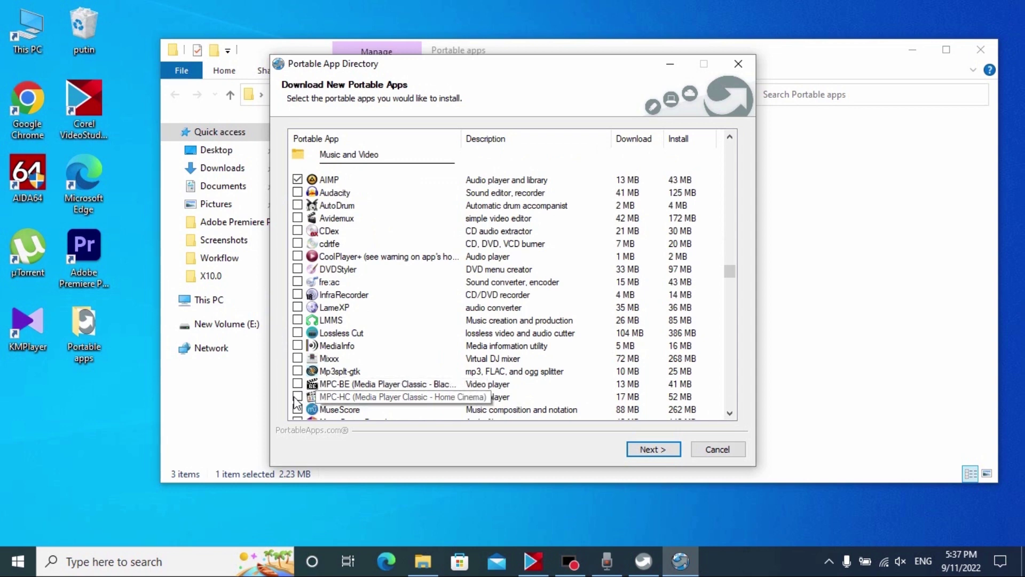
{"action": "scroll", "coordinate": [331, 267], "scroll_direction": "down", "scroll_amount": 15}
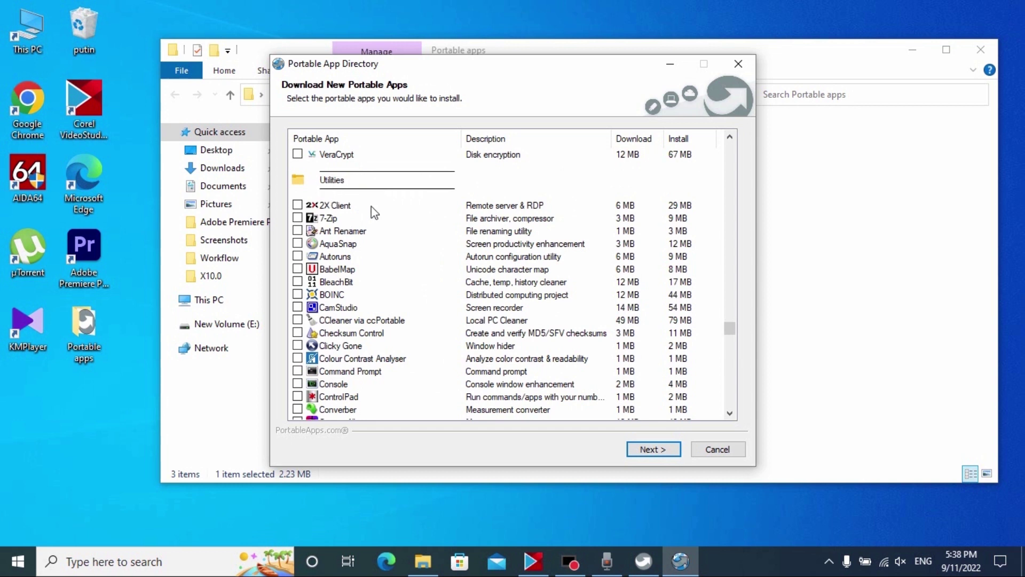
{"action": "scroll", "coordinate": [342, 320], "scroll_direction": "down", "scroll_amount": 2}
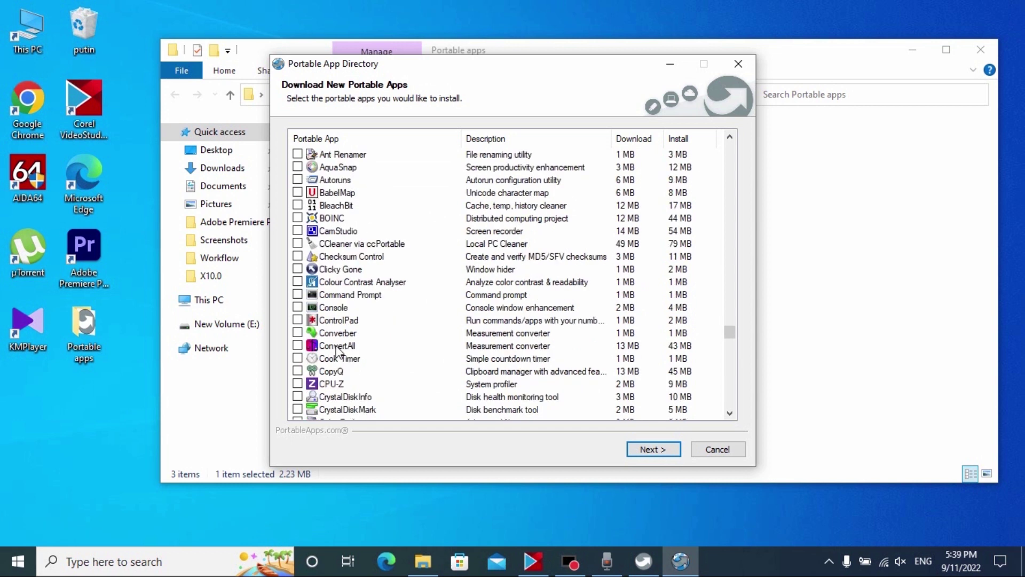
{"action": "scroll", "coordinate": [349, 406], "scroll_direction": "down", "scroll_amount": 1}
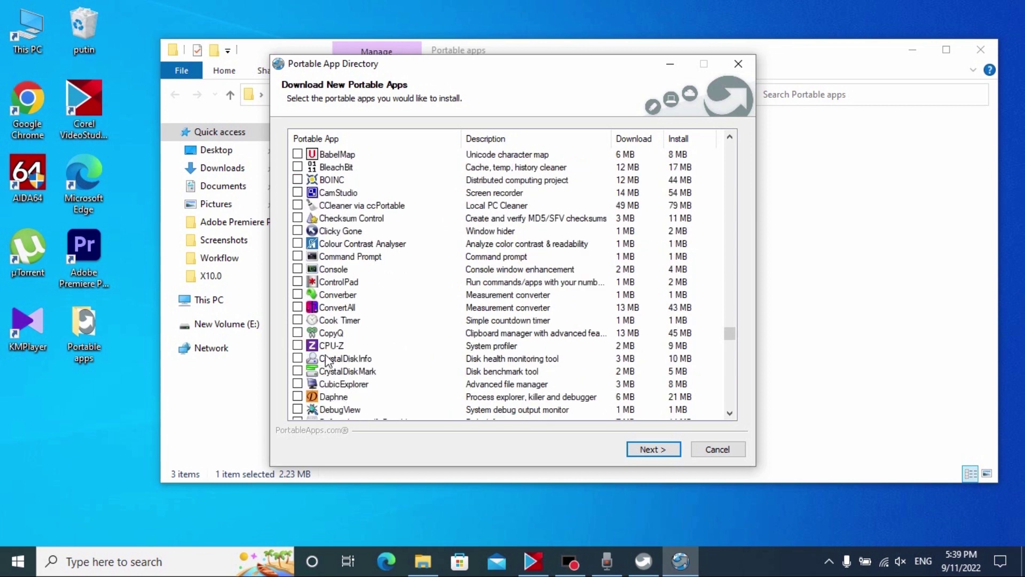
{"action": "left_click", "coordinate": [297, 346]}
{"action": "scroll", "coordinate": [320, 347], "scroll_direction": "down", "scroll_amount": 1}
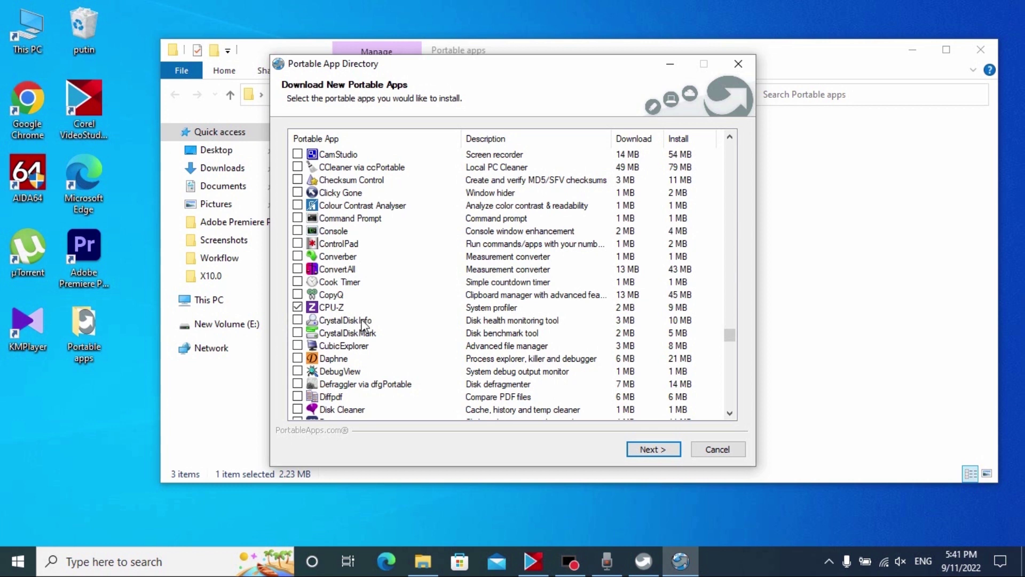
{"action": "left_click", "coordinate": [299, 320]}
{"action": "left_click", "coordinate": [297, 333]}
Mark GPU-Z and start downloading the selected portable apps
{"action": "scroll", "coordinate": [402, 275], "scroll_direction": "down", "scroll_amount": 6}
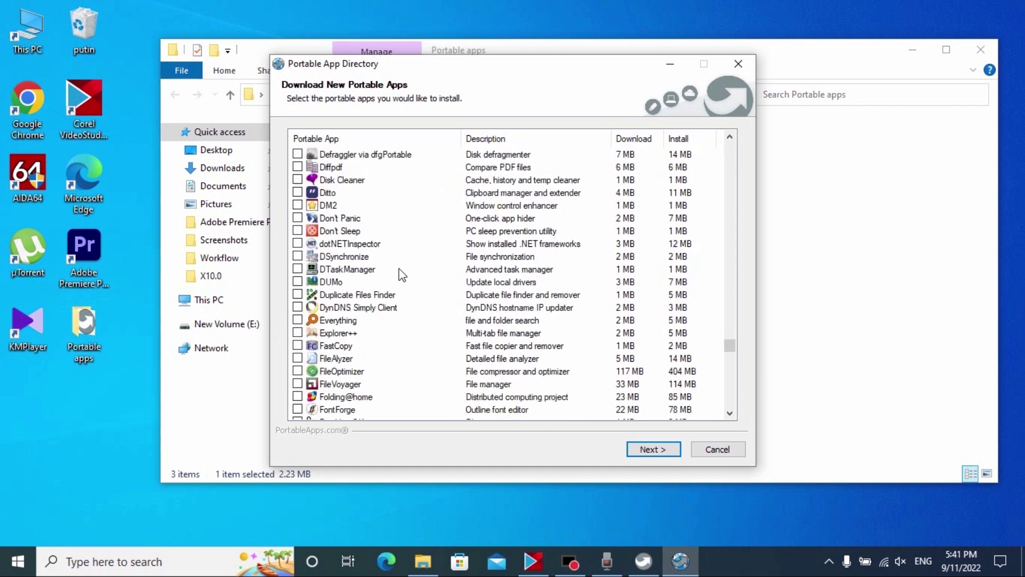
{"action": "scroll", "coordinate": [402, 275], "scroll_direction": "down", "scroll_amount": 4}
{"action": "left_click", "coordinate": [297, 346]}
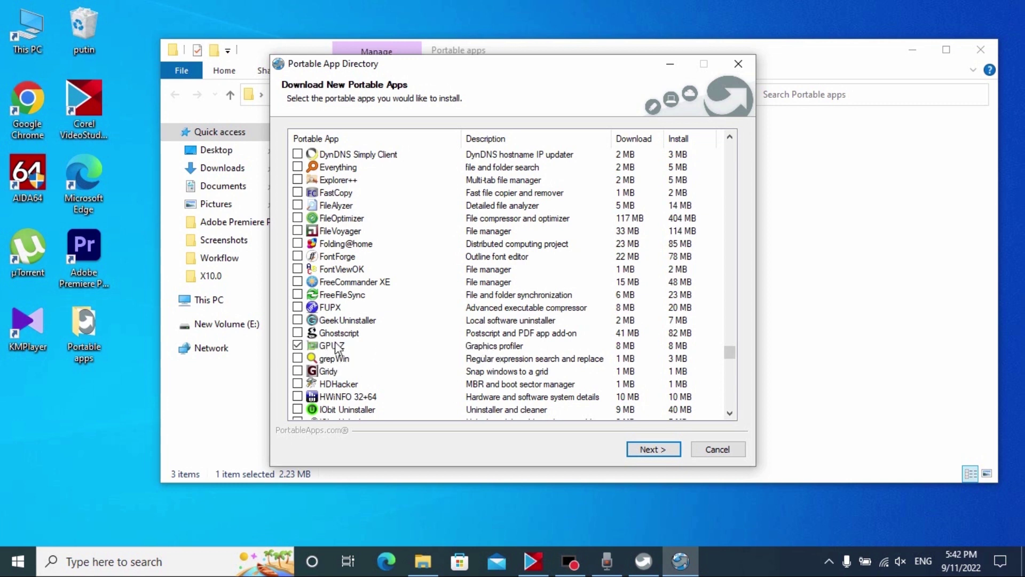
{"action": "left_click_drag", "start_coordinate": [730, 352], "coordinate": [758, 428]}
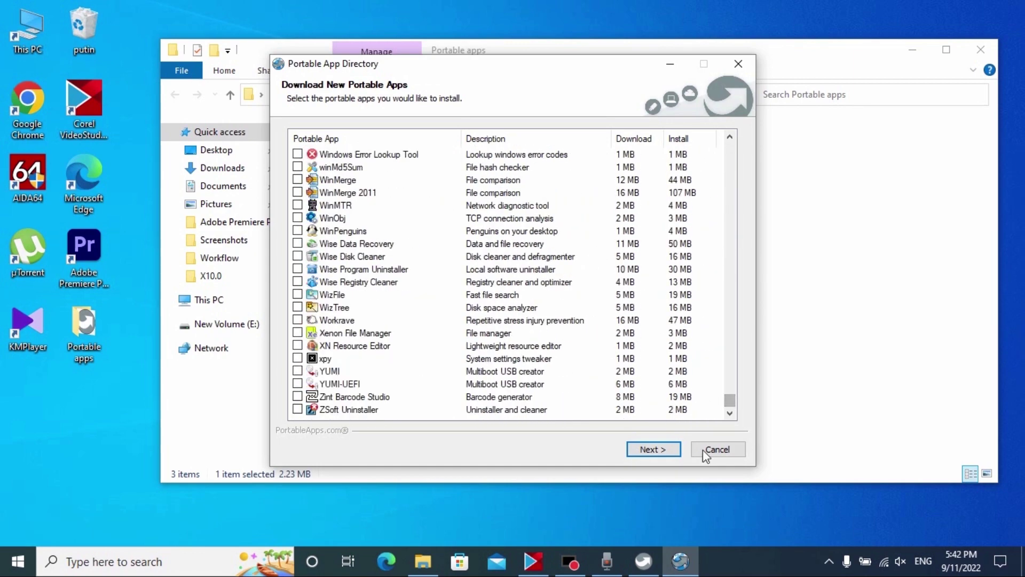
{"action": "left_click", "coordinate": [645, 451]}
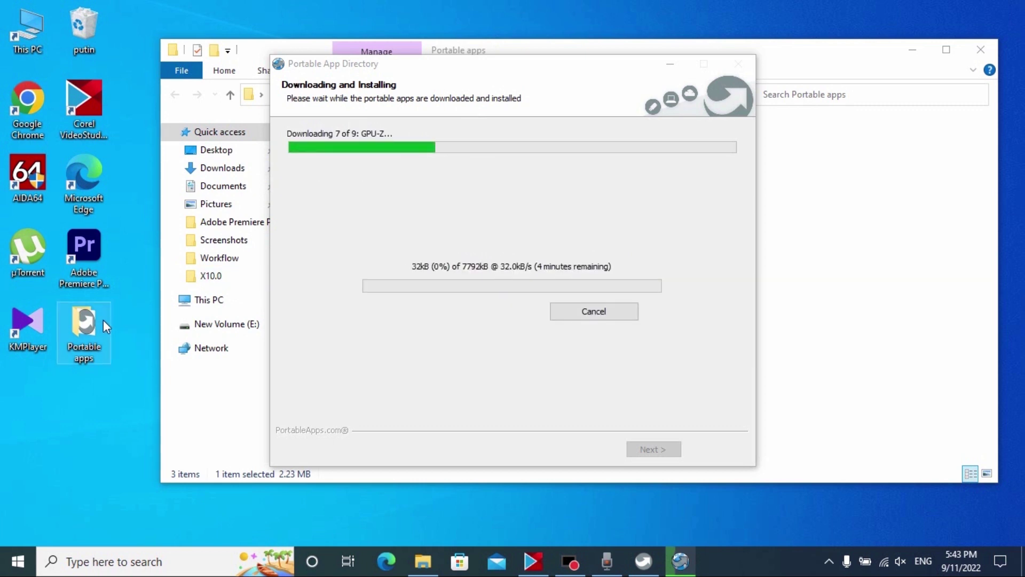
Wait until the Portable Apps Added page appears, then right-click the Portable apps folder
{"action": "mouse_move", "coordinate": [98, 332]}
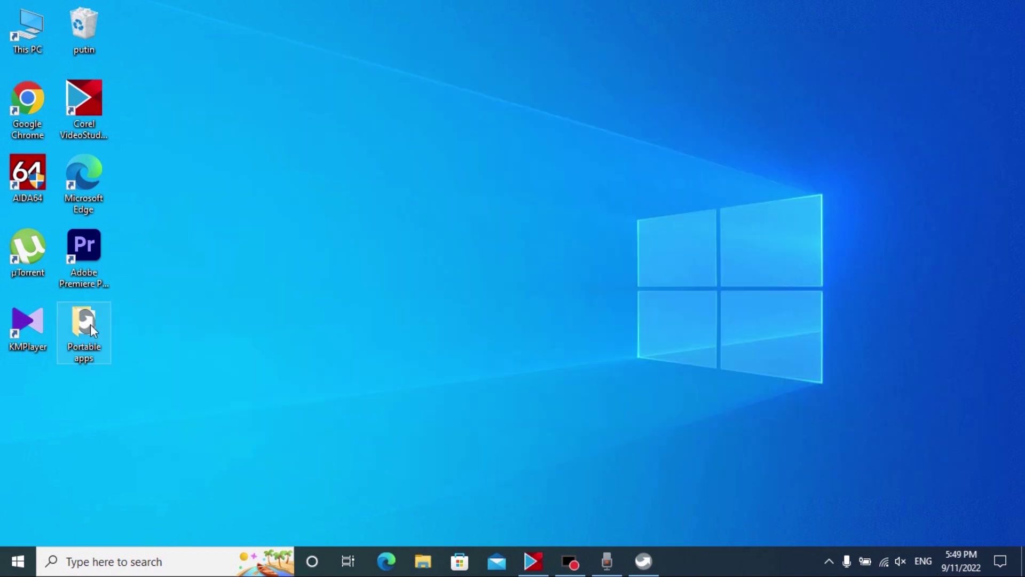
{"action": "right_click", "coordinate": [91, 324]}
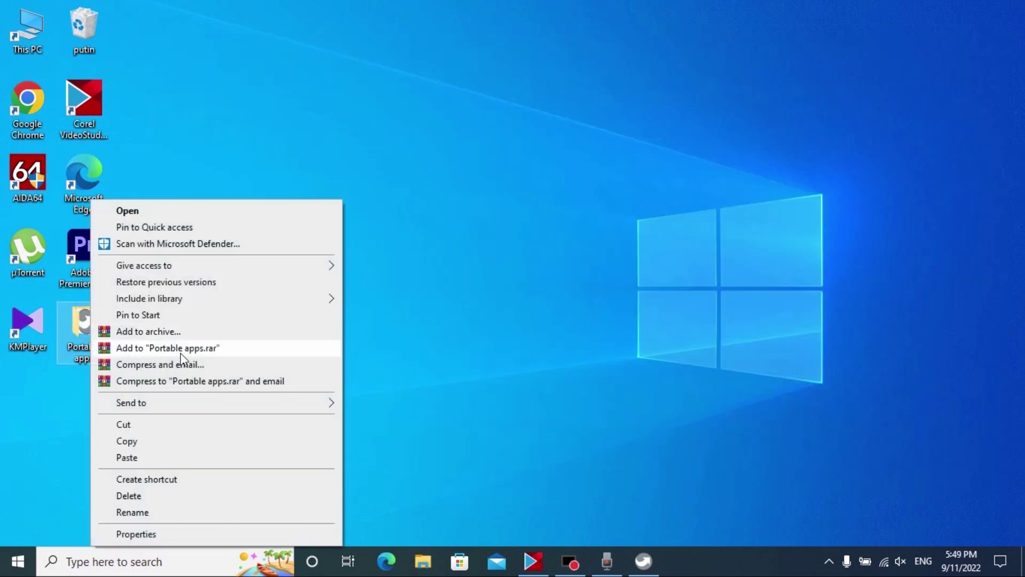
Copy the Portable apps folder and paste it onto the New Volume (E:) drive
{"action": "left_click", "coordinate": [133, 443]}
{"action": "double_click", "coordinate": [40, 36]}
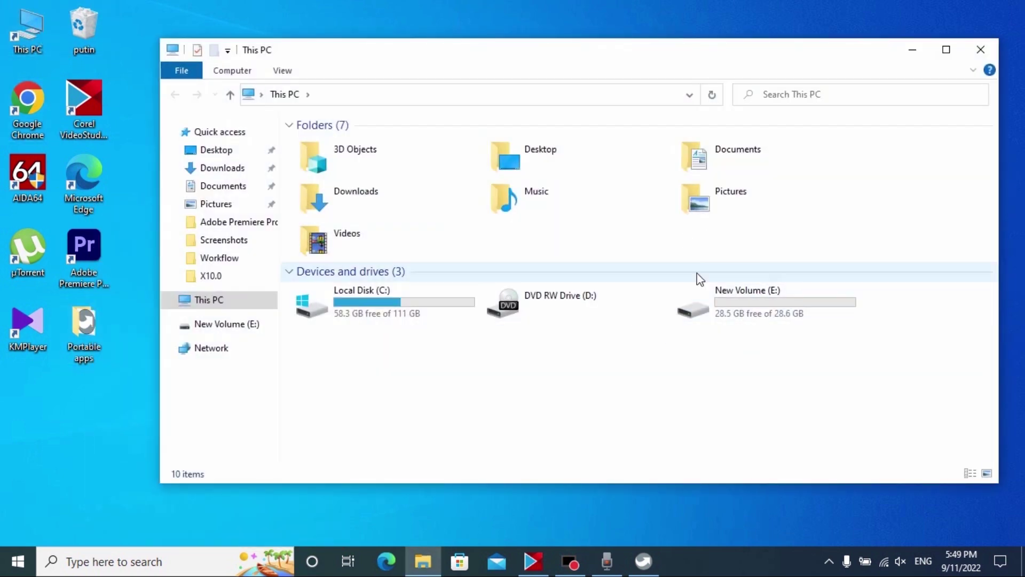
{"action": "double_click", "coordinate": [699, 314]}
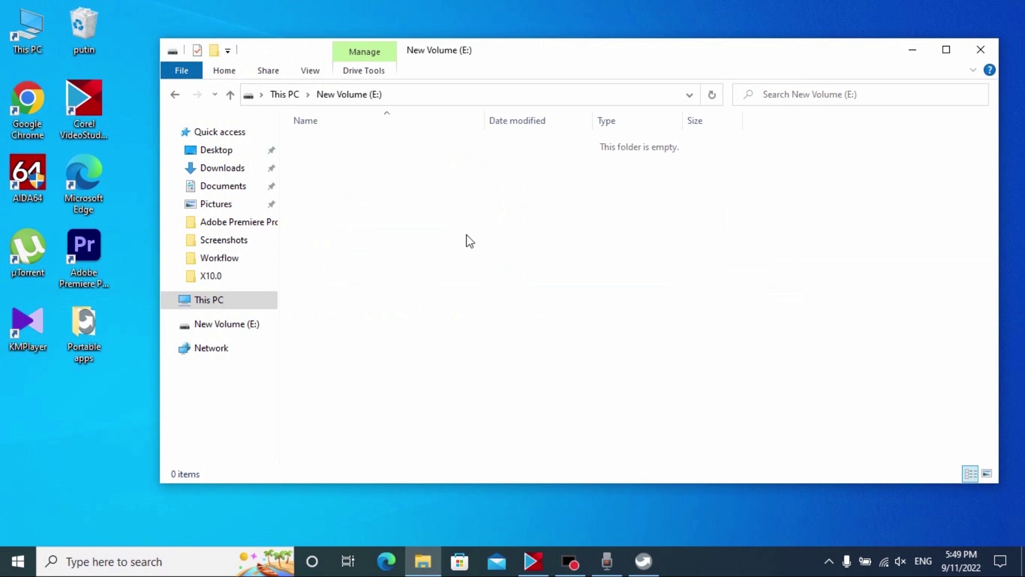
{"action": "right_click", "coordinate": [427, 201]}
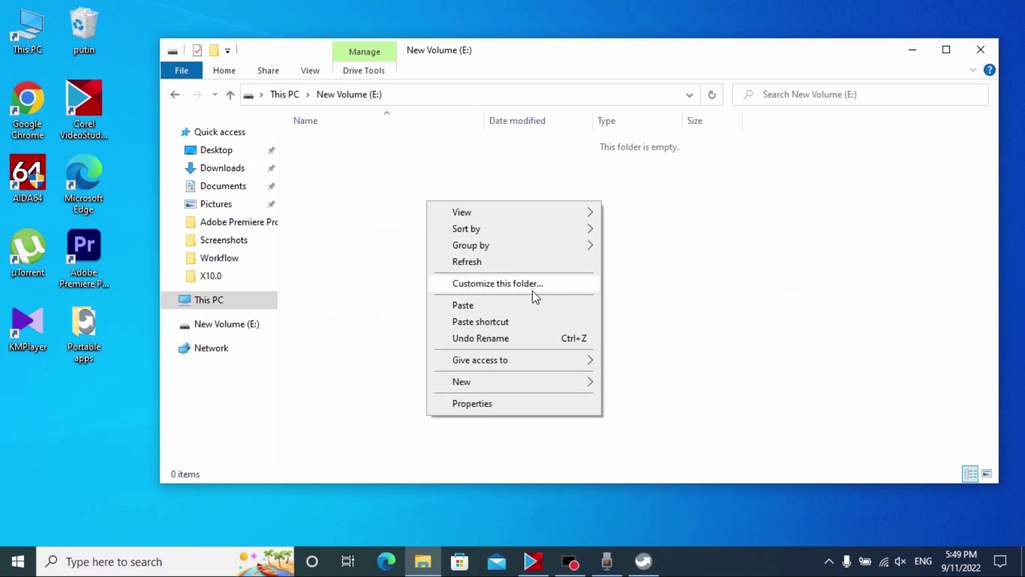
{"action": "left_click", "coordinate": [469, 309]}
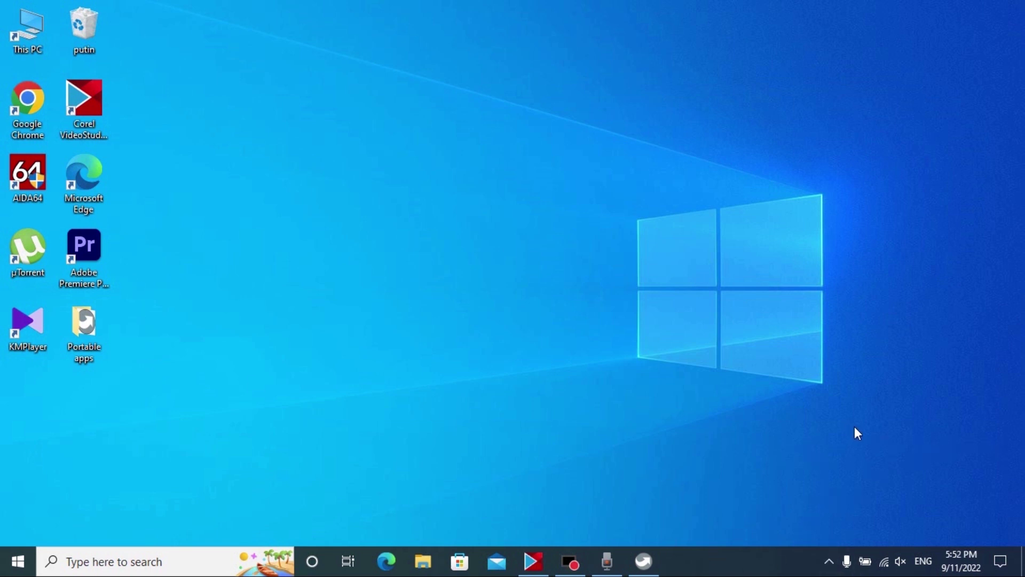
Eject the SanDisk 3.2Gen1 USB drive from the system tray and dismiss the Safe To Remove notice
{"action": "left_click", "coordinate": [829, 560]}
{"action": "left_click", "coordinate": [794, 464]}
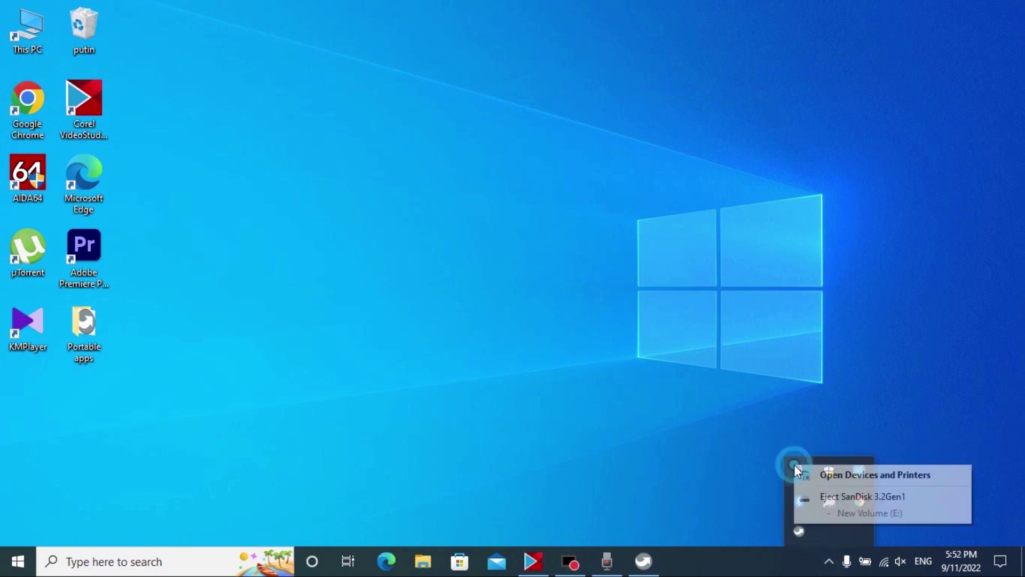
{"action": "left_click", "coordinate": [864, 492]}
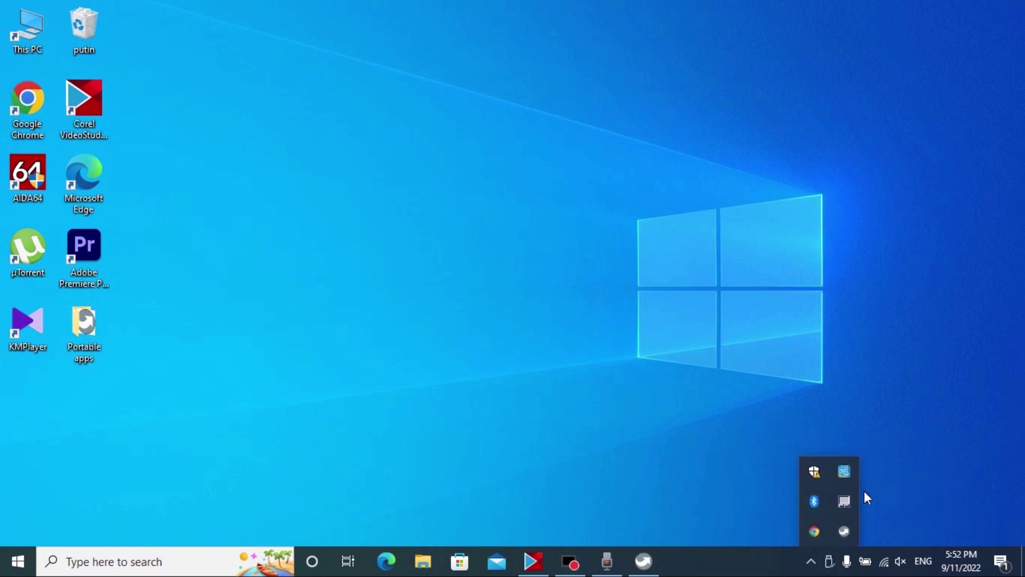
{"action": "left_click", "coordinate": [998, 444]}
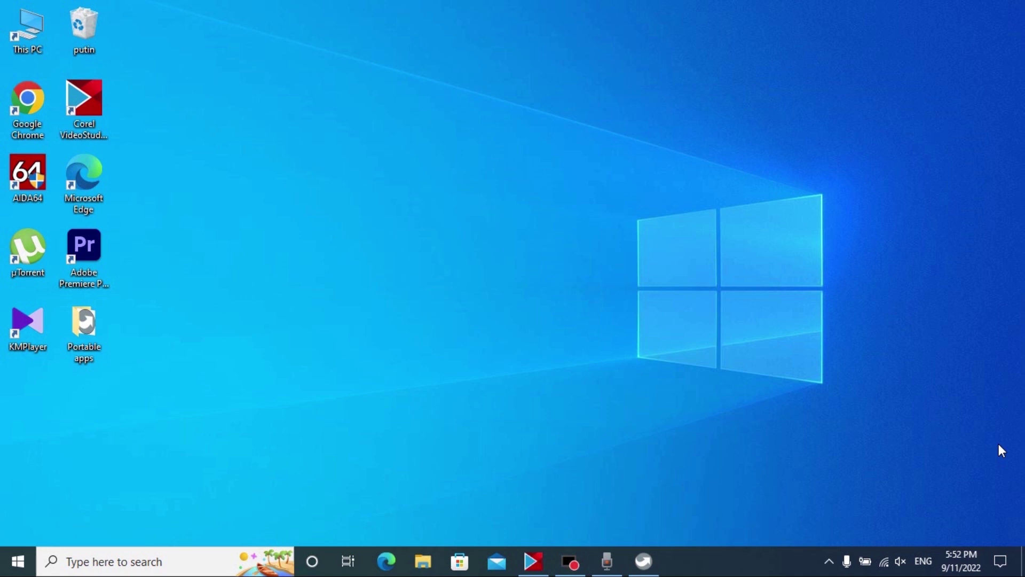
Browse to New Volume (E:) > Portable apps > PortableApps > CPU-ZPortable in File Explorer
{"action": "key", "text": "super+e"}
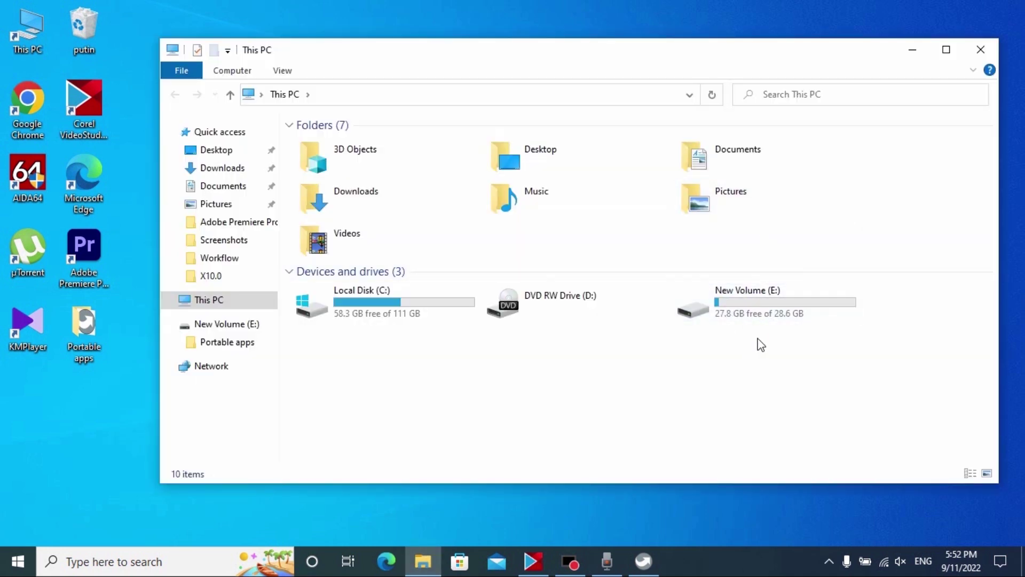
{"action": "double_click", "coordinate": [727, 302]}
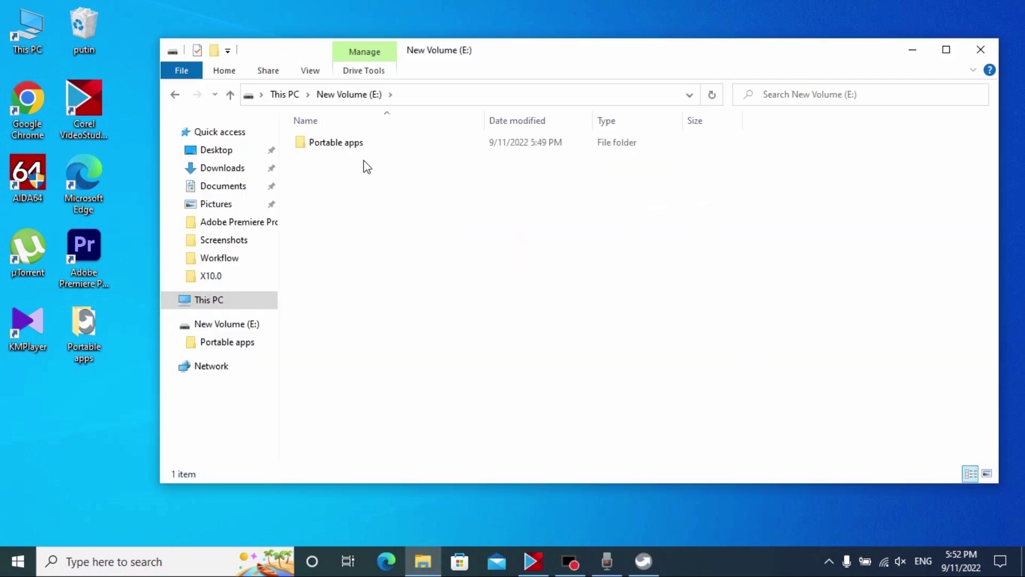
{"action": "double_click", "coordinate": [315, 143]}
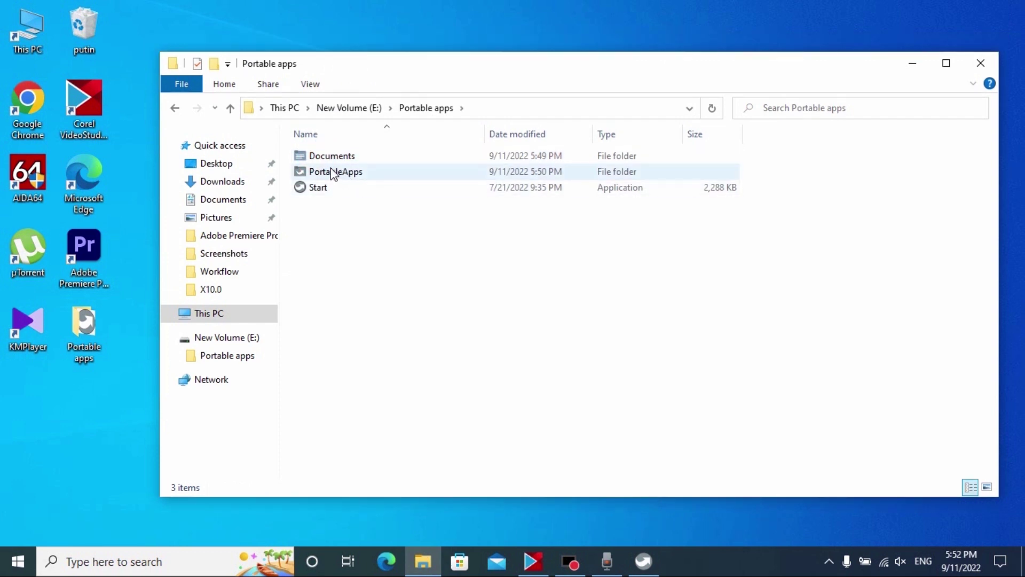
{"action": "mouse_move", "coordinate": [302, 166]}
{"action": "mouse_move", "coordinate": [331, 182]}
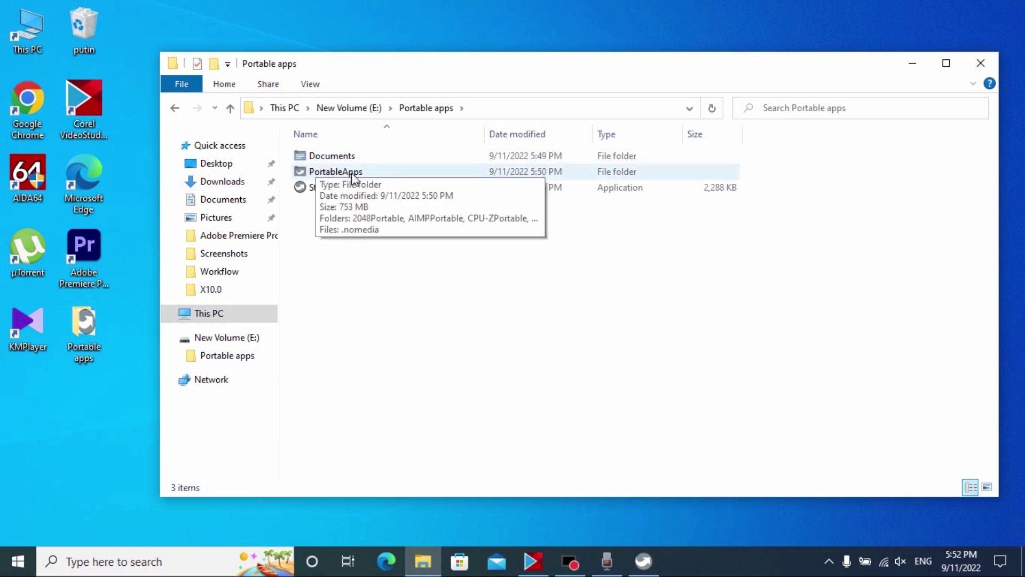
{"action": "double_click", "coordinate": [351, 175]}
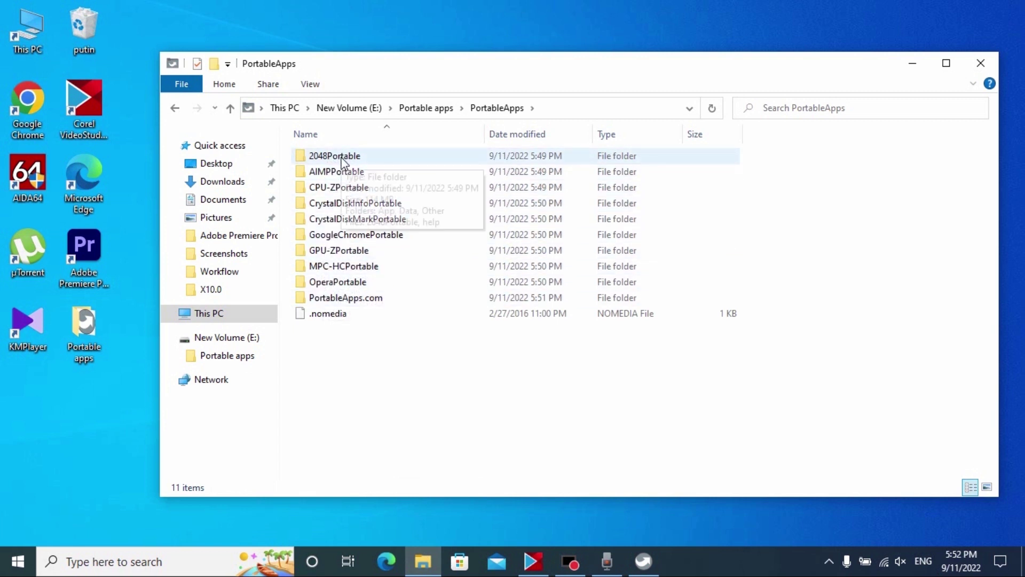
{"action": "double_click", "coordinate": [336, 188]}
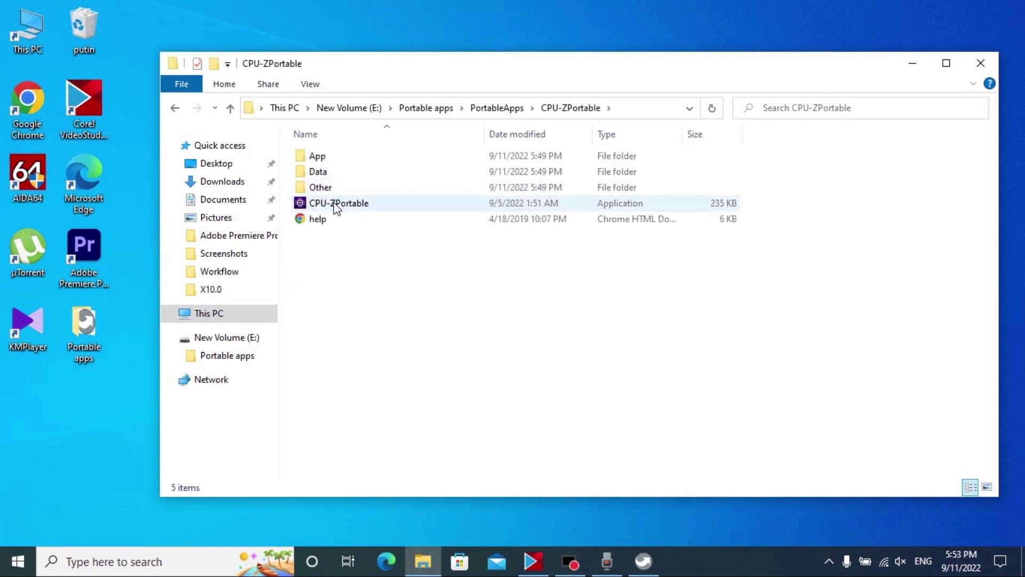
Run CPU-ZPortable.exe, close CPU-Z, and go back to the Portable apps folder
{"action": "left_click", "coordinate": [336, 206]}
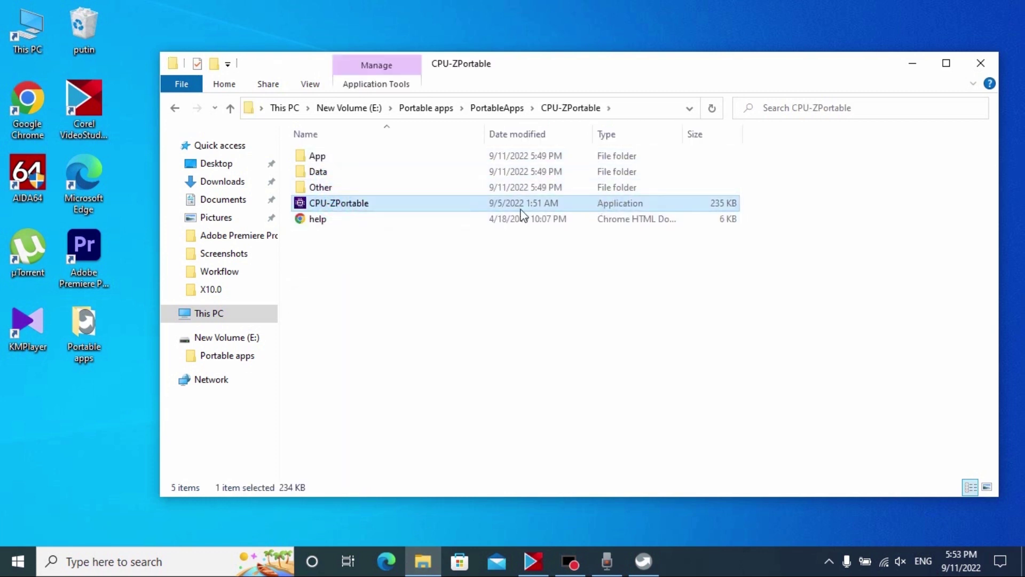
{"action": "double_click", "coordinate": [324, 204]}
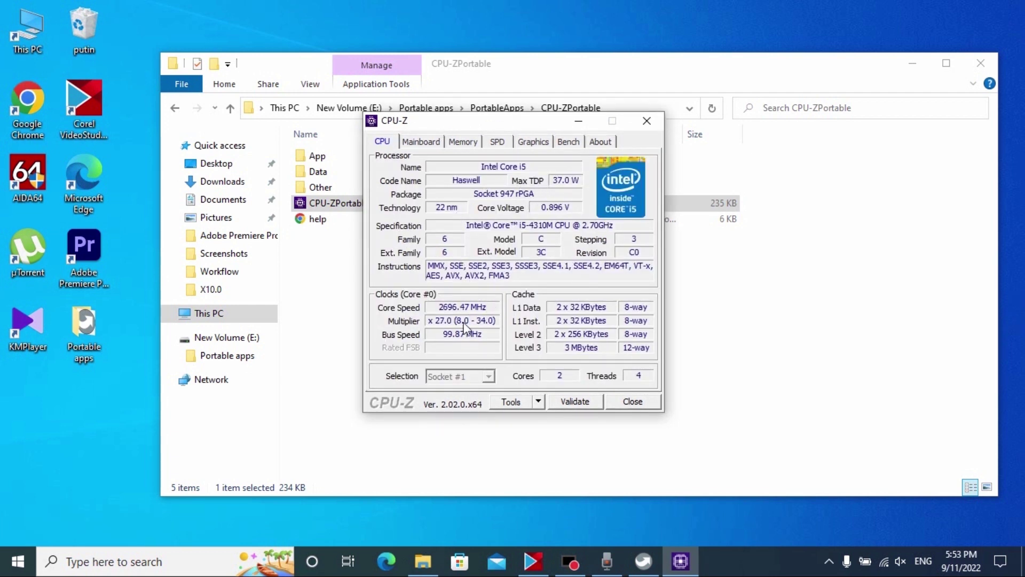
{"action": "left_click", "coordinate": [646, 120]}
{"action": "left_click", "coordinate": [175, 108]}
{"action": "left_click", "coordinate": [174, 108]}
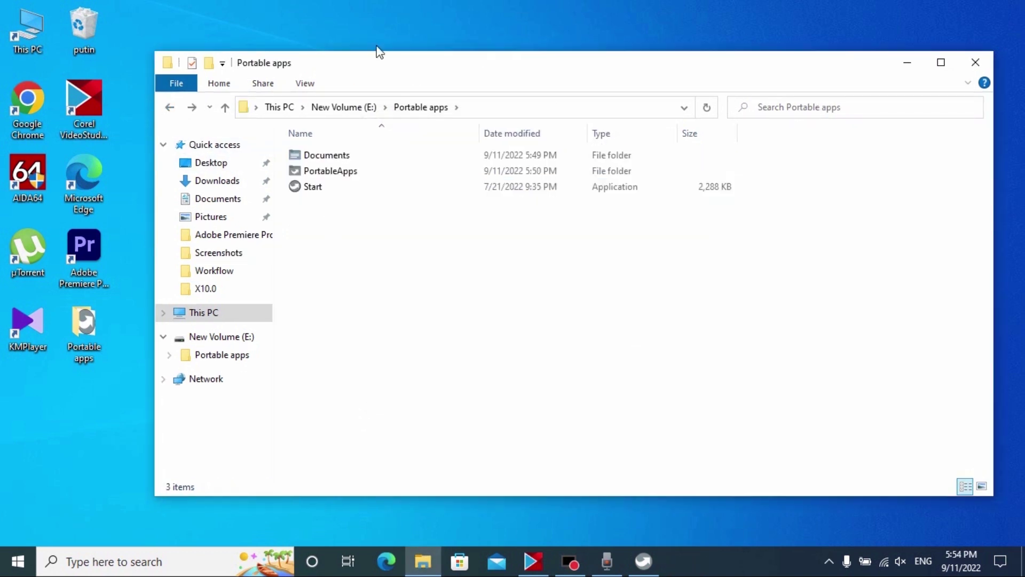
Start the platform menu and expand the Games, Internet, Music and Video, and Utilities categories
{"action": "left_click", "coordinate": [302, 188]}
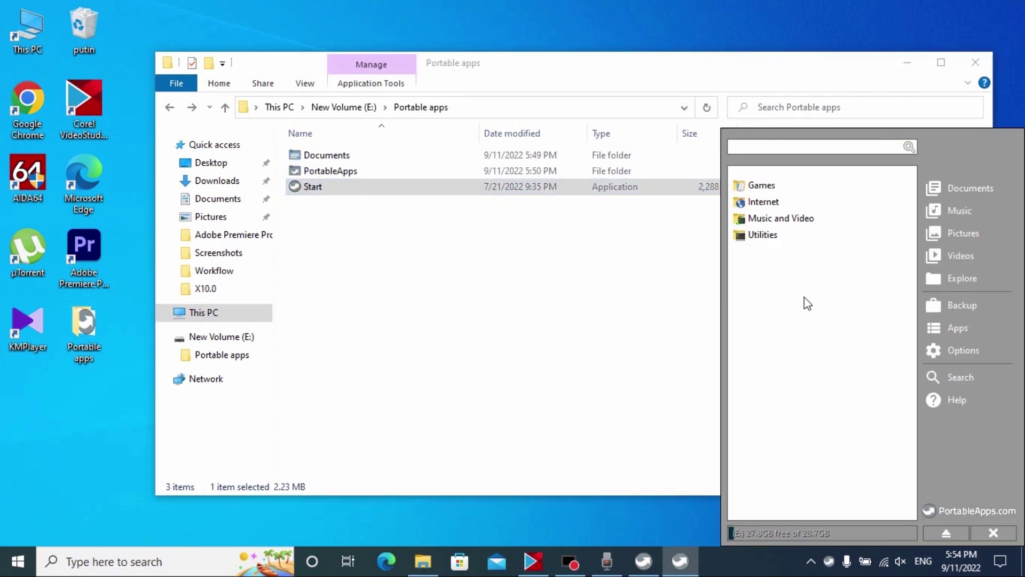
{"action": "left_click", "coordinate": [780, 187]}
{"action": "left_click", "coordinate": [775, 218]}
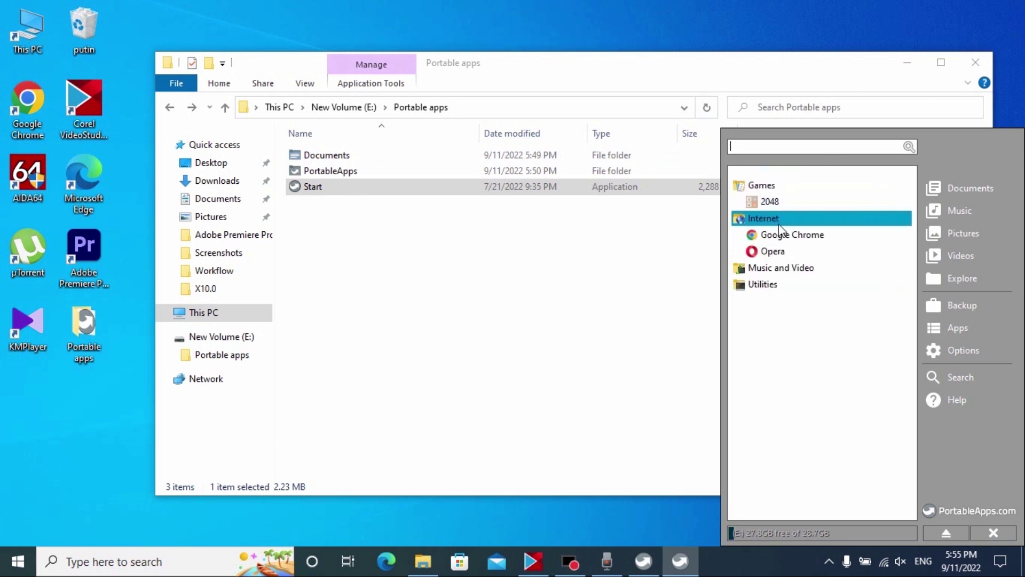
{"action": "left_click", "coordinate": [790, 269]}
{"action": "left_click", "coordinate": [763, 317]}
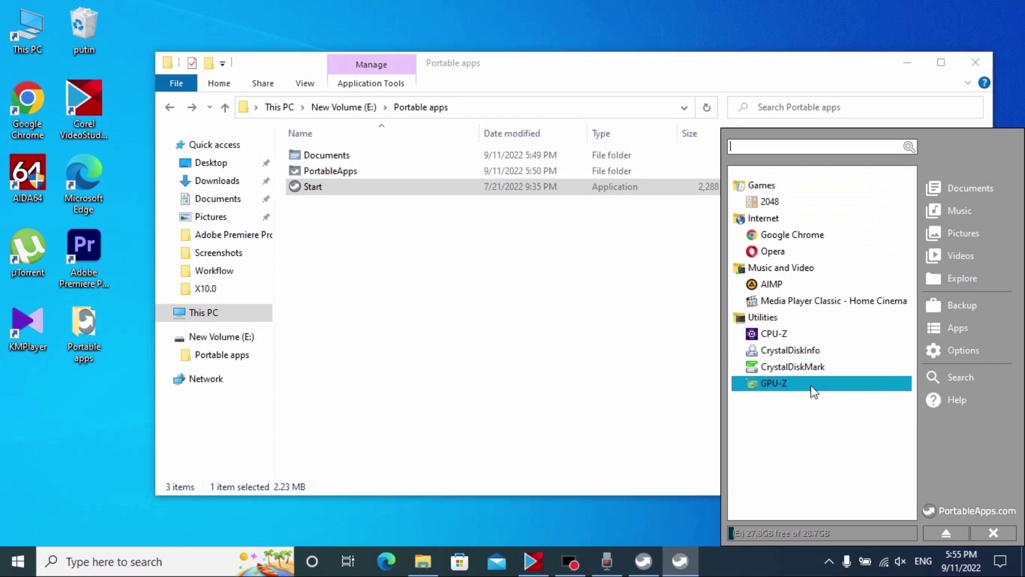
Launch GPU-Z from Utilities, check its graphics card dropdown, then close it
{"action": "left_click", "coordinate": [770, 383]}
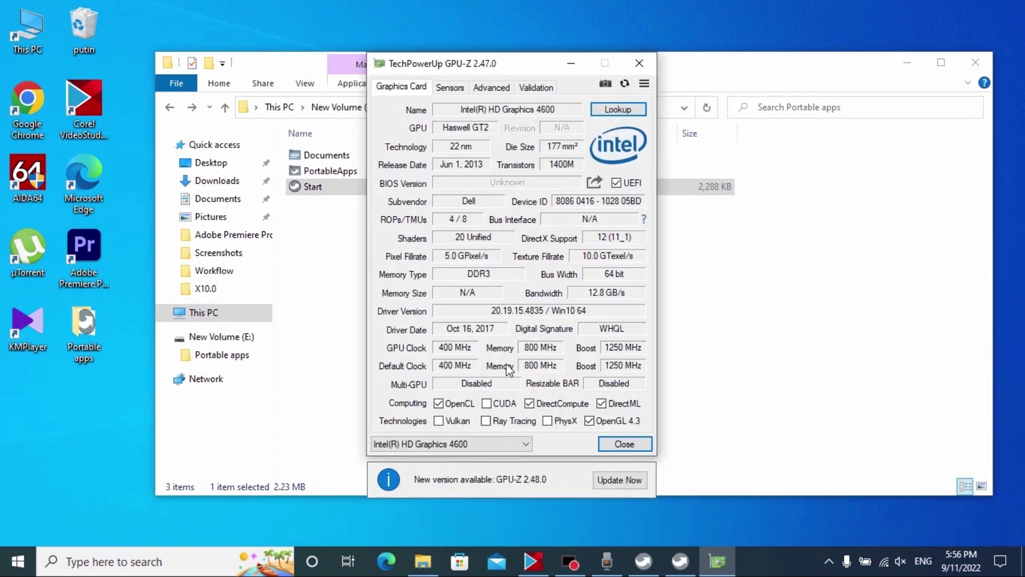
{"action": "left_click", "coordinate": [464, 443]}
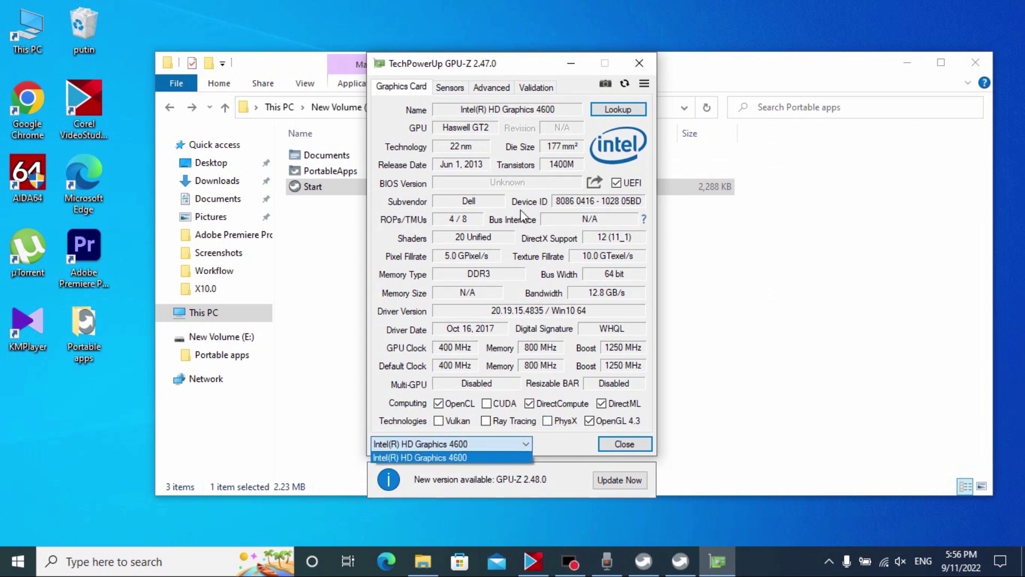
{"action": "left_click", "coordinate": [639, 65]}
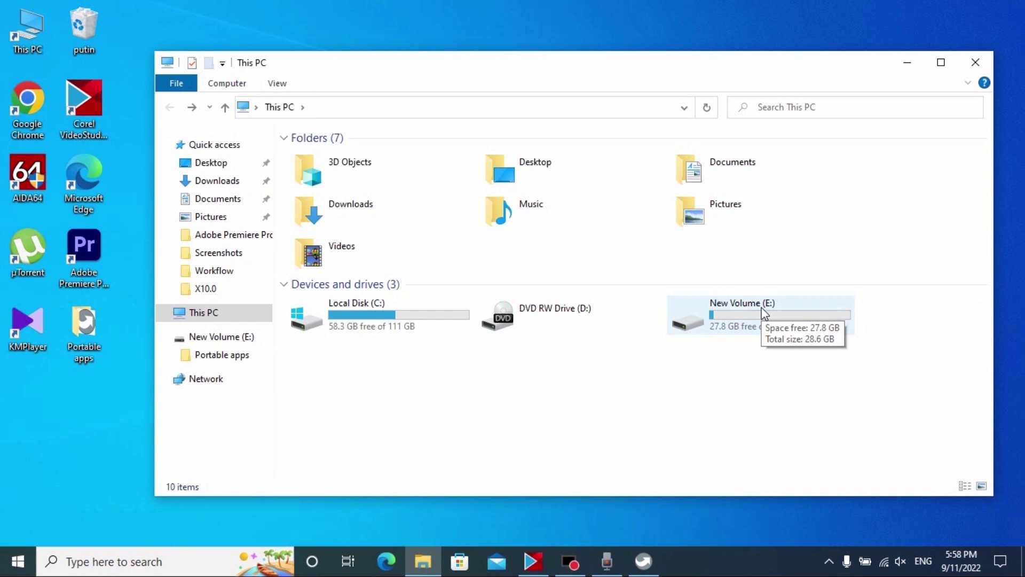
Launch Start from E:\Portable apps and choose Apps > Get More Apps > By Category
{"action": "double_click", "coordinate": [748, 312]}
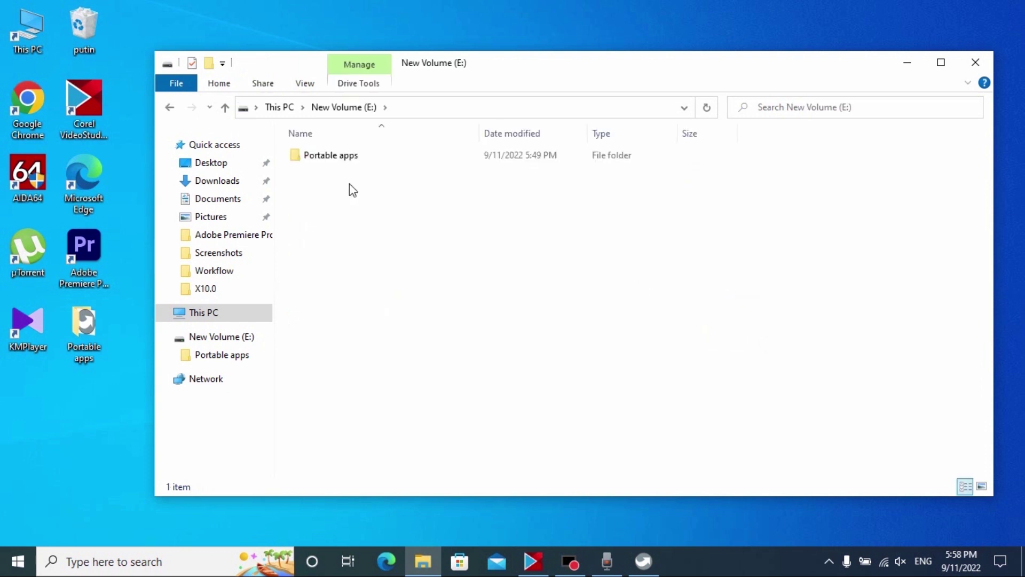
{"action": "double_click", "coordinate": [327, 155]}
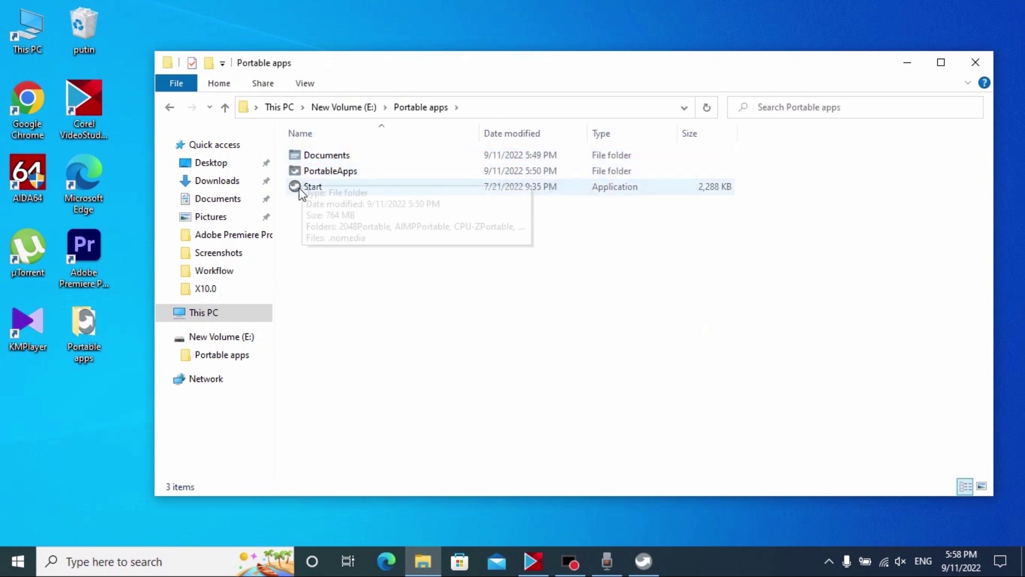
{"action": "double_click", "coordinate": [314, 191]}
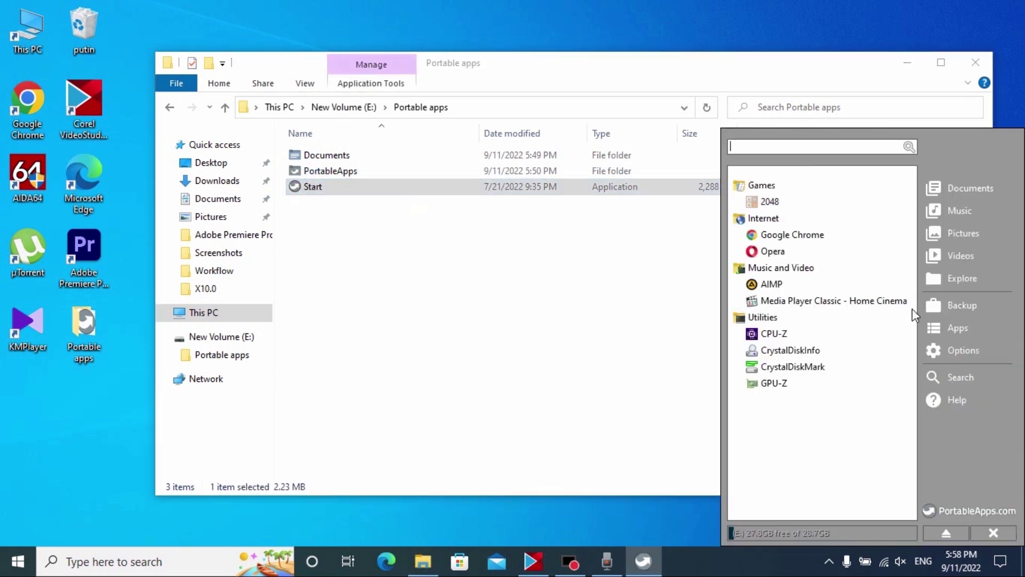
{"action": "left_click", "coordinate": [949, 327]}
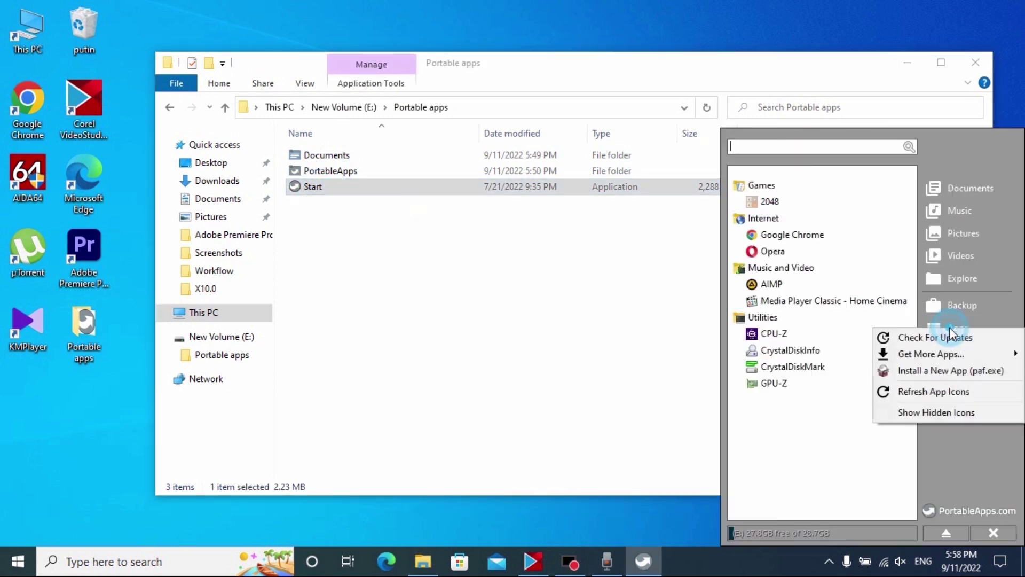
{"action": "mouse_move", "coordinate": [949, 354]}
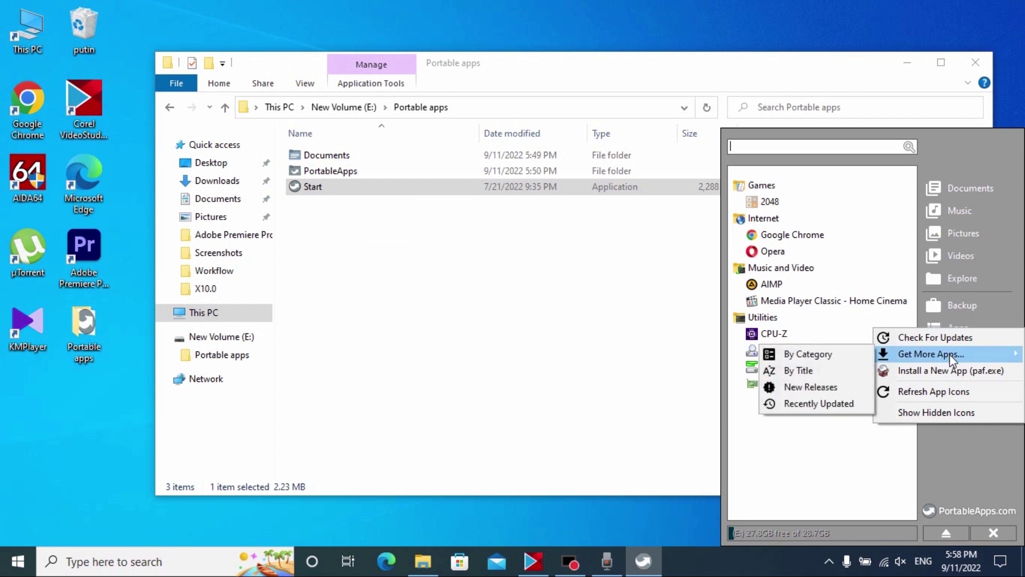
{"action": "left_click", "coordinate": [809, 356]}
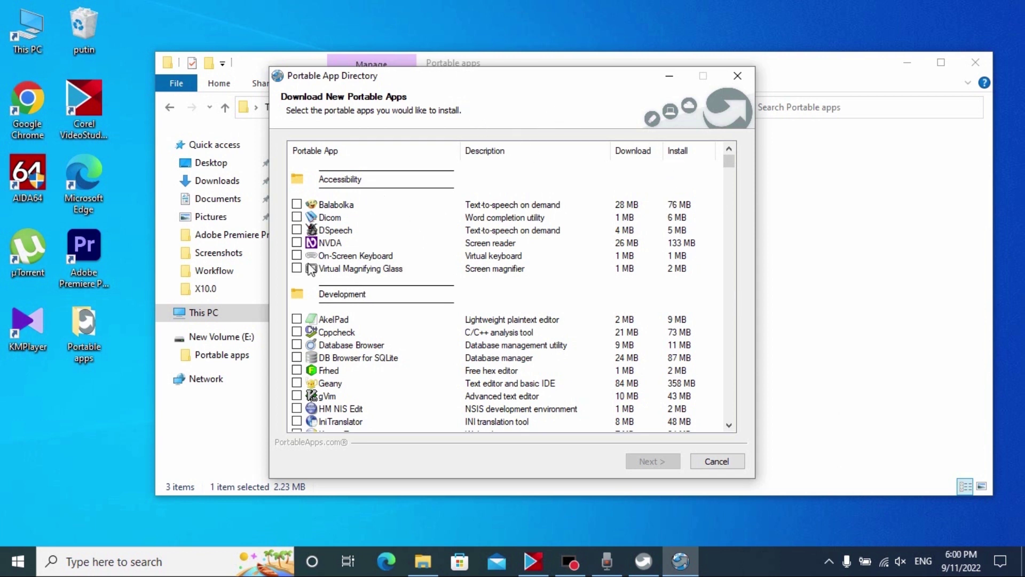
Select Command Prompt in the Portable App Directory and install it
{"action": "left_click_drag", "start_coordinate": [546, 83], "coordinate": [549, 76]}
{"action": "left_click", "coordinate": [575, 148]}
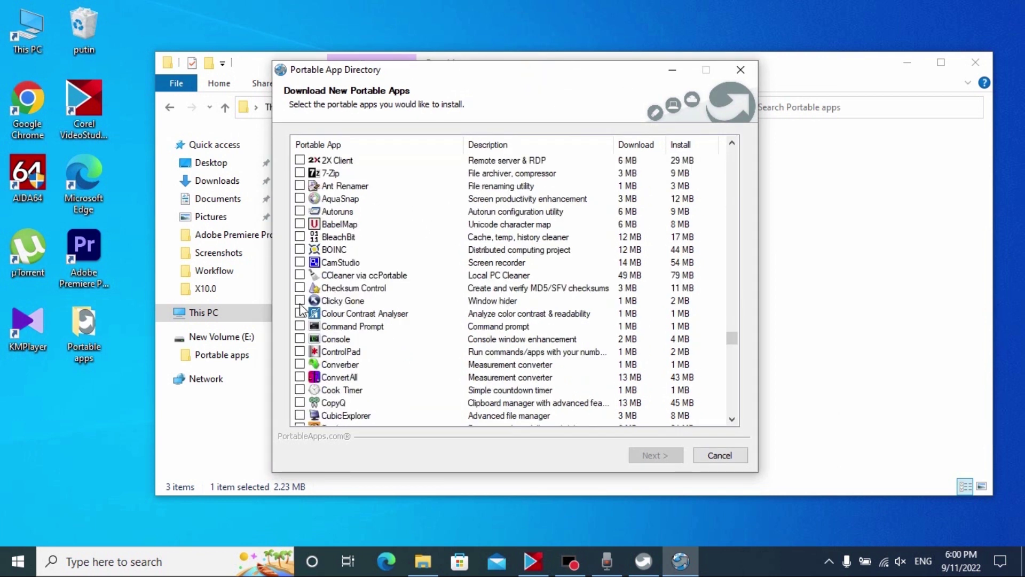
{"action": "left_click", "coordinate": [299, 326]}
{"action": "left_click", "coordinate": [650, 457]}
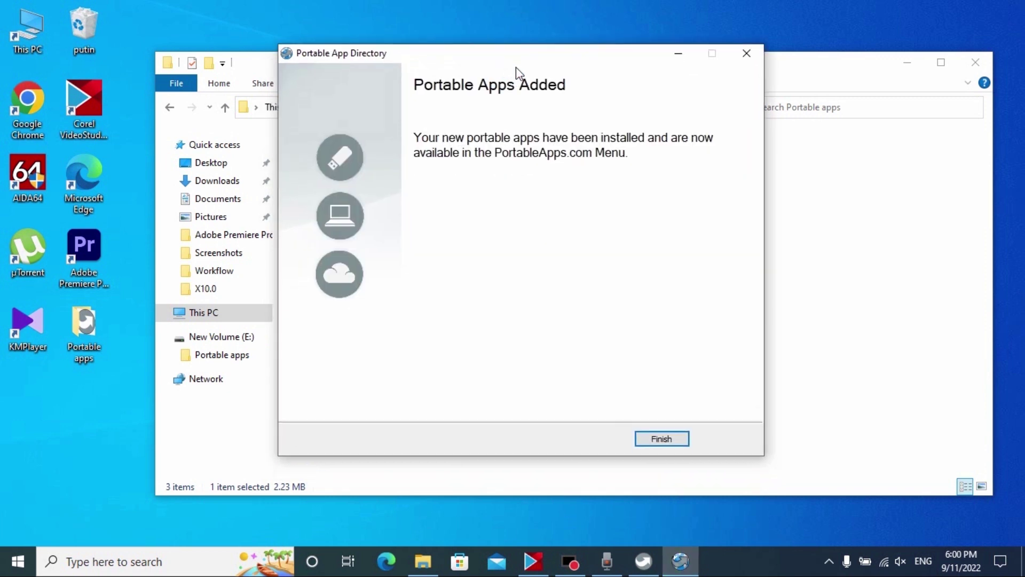
{"action": "left_click", "coordinate": [673, 440]}
Confirm the CommandPromptPortable folder exists in PortableApps, then reopen the Start menu
{"action": "left_click", "coordinate": [325, 170]}
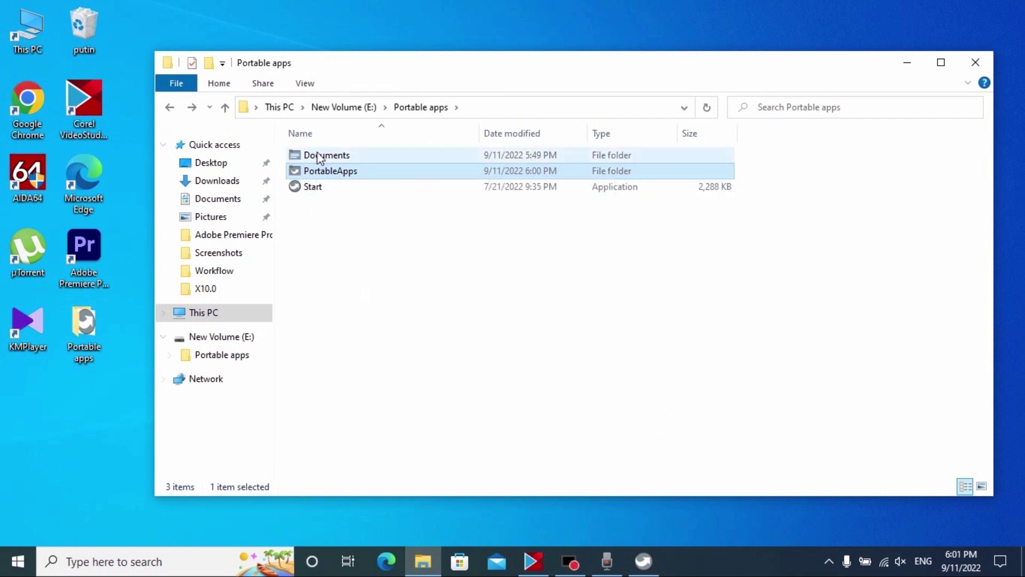
{"action": "double_click", "coordinate": [350, 170]}
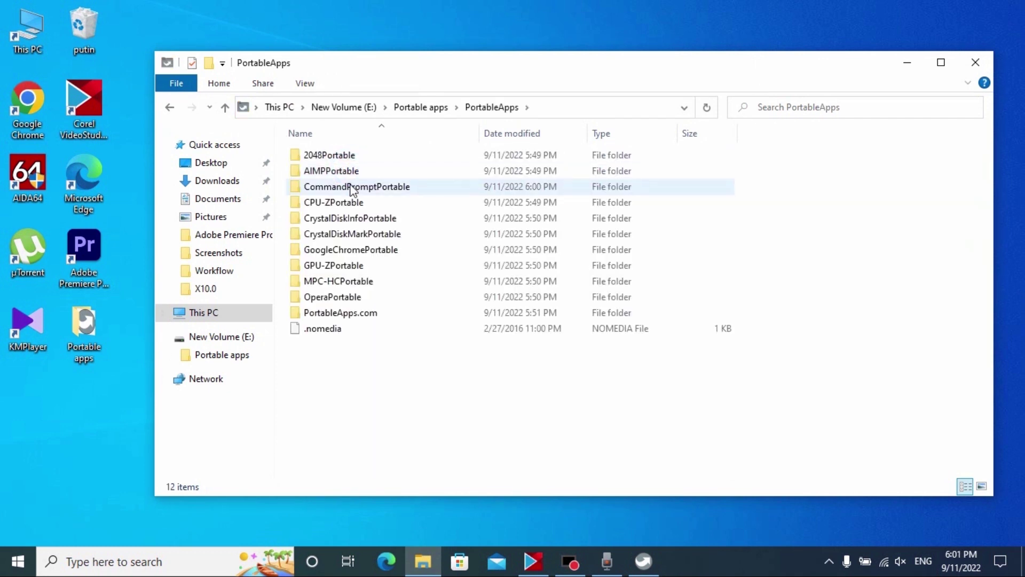
{"action": "left_click", "coordinate": [351, 185]}
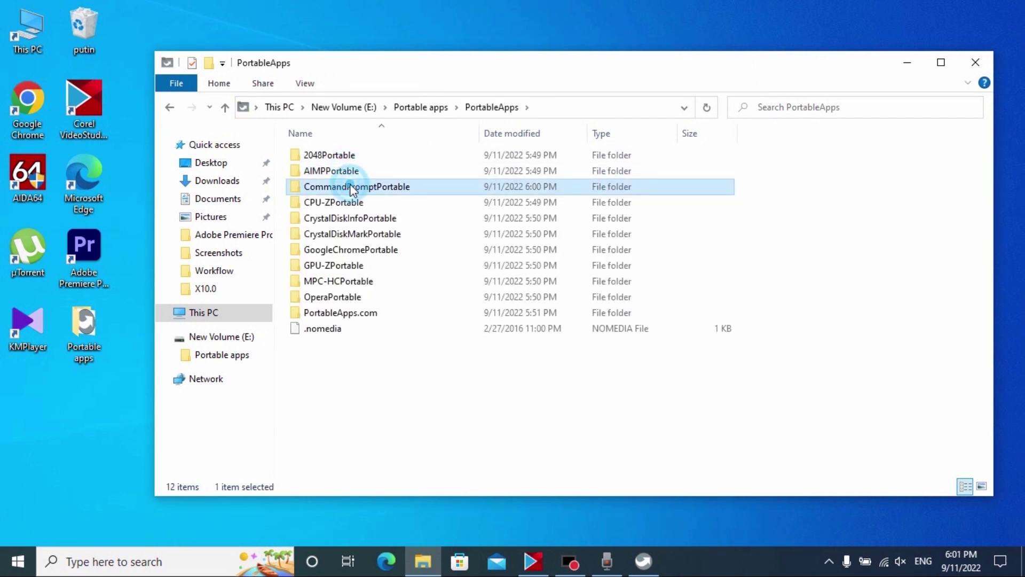
{"action": "left_click", "coordinate": [171, 108]}
{"action": "double_click", "coordinate": [314, 189]}
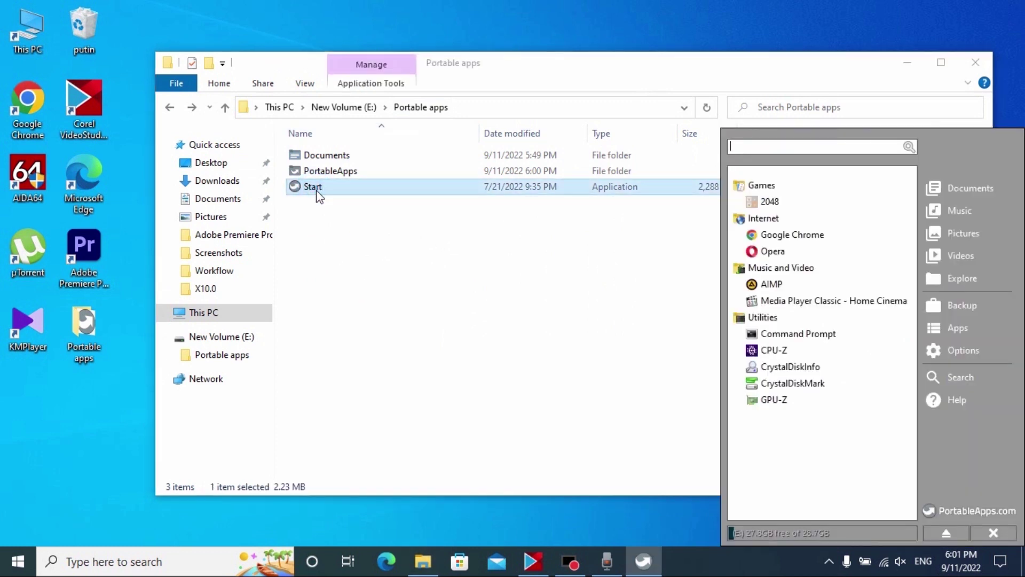